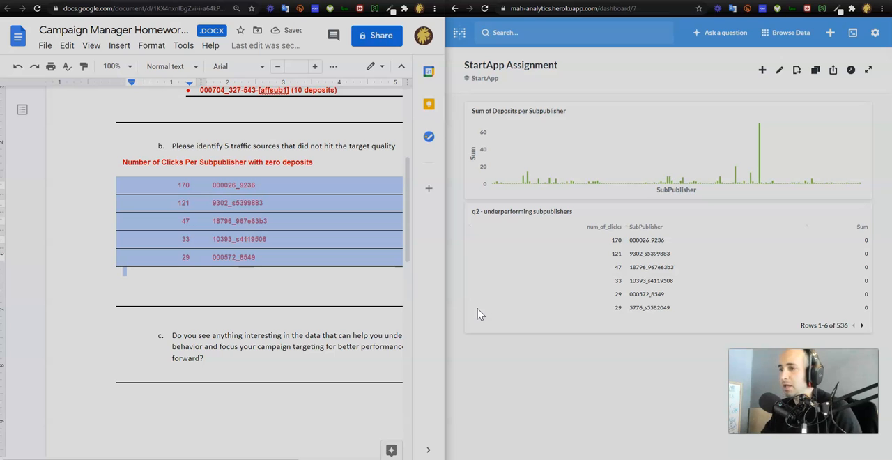
- Switch to the campaign data spreadsheet and move the SubPublisher column to the end of the table
left_click(280, 328)
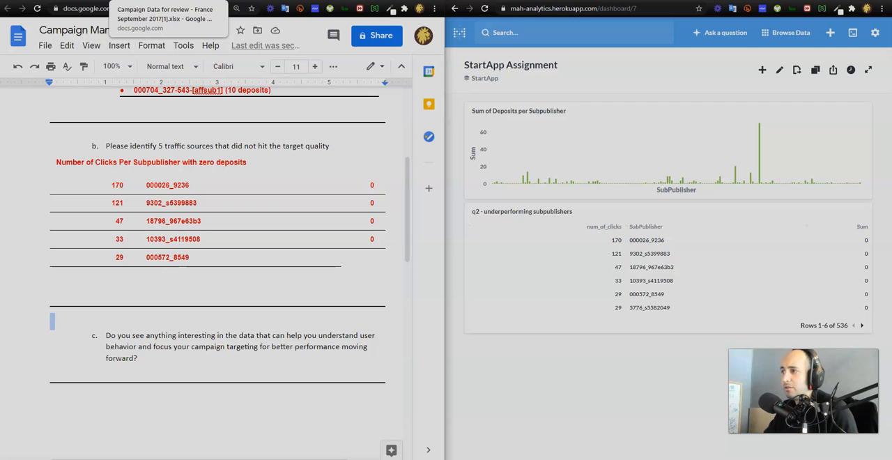
left_click(139, 1)
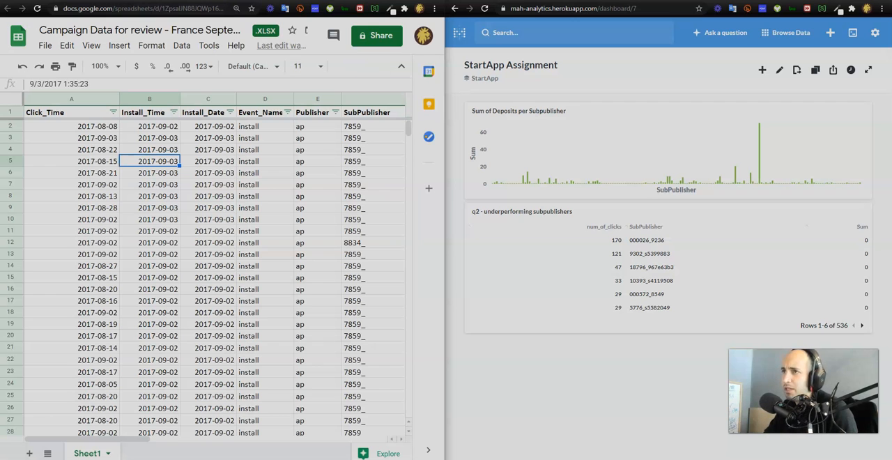
left_click(202, 173)
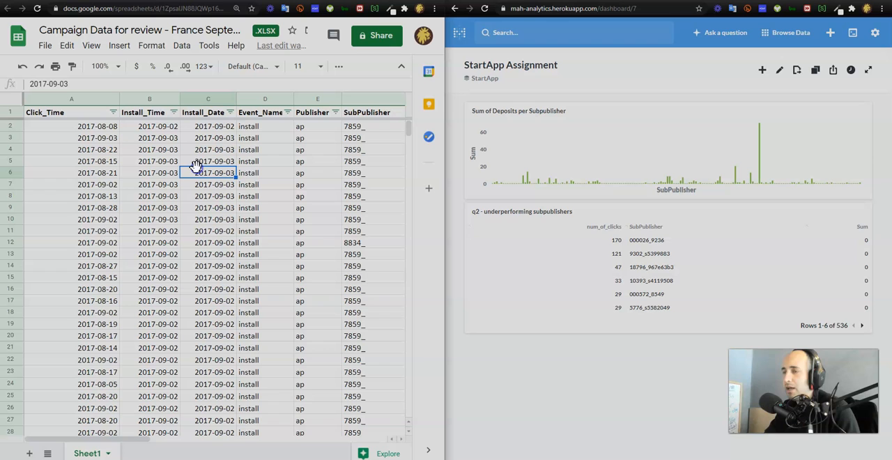
left_click(365, 99)
key("ctrl+shift+Right")
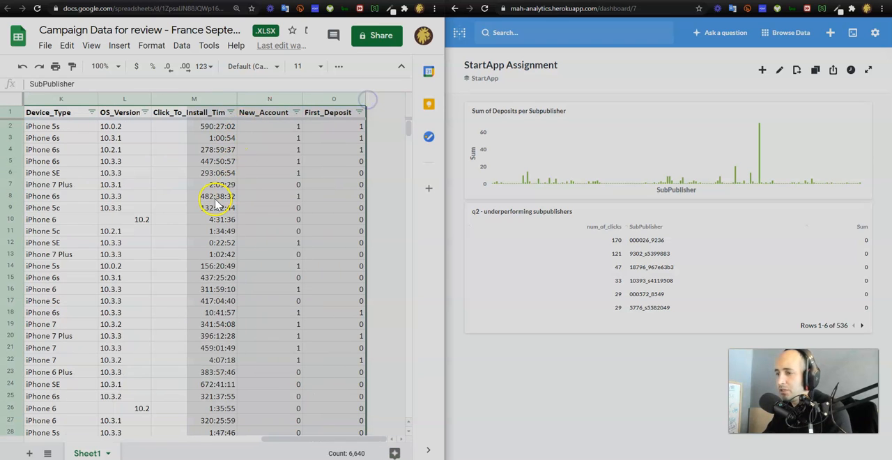
- Look through the header row of the campaign data across all columns to the last one
key("Left")
key("Left")
key("Left")
key("Left")
key("Left")
key("Left")
key("Left")
key("Left")
key("Left")
key("Left")
key("Left")
key("Left")
key("Left")
key("Left")
key("Right")
key("Right")
key("Right")
key("Right")
key("Right")
key("Right")
key("Right")
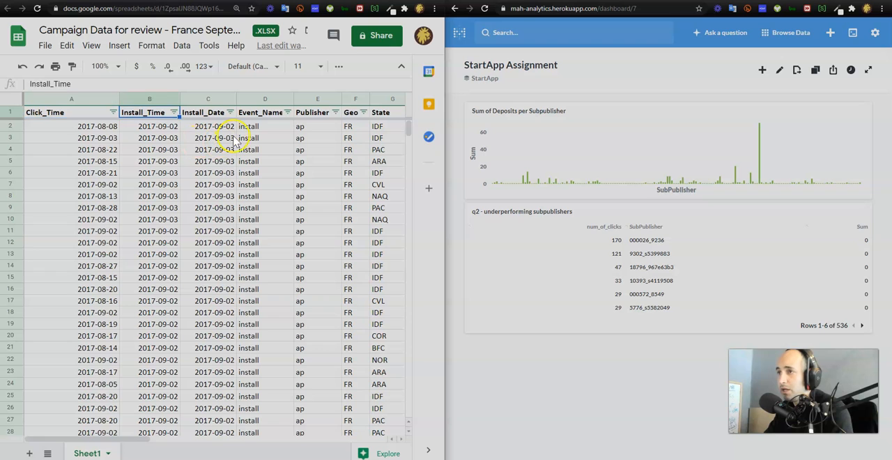
key("Right")
key("Right")
key("Right")
key("Right")
key("Right")
key("Right")
key("Right")
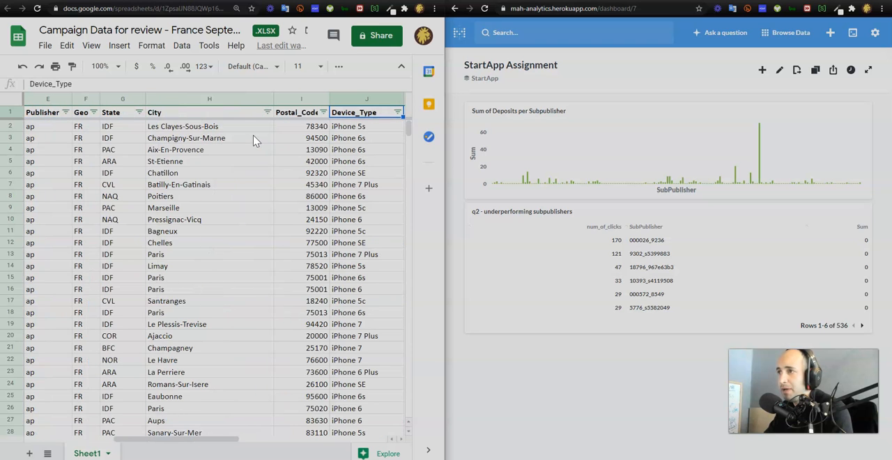
key("Left")
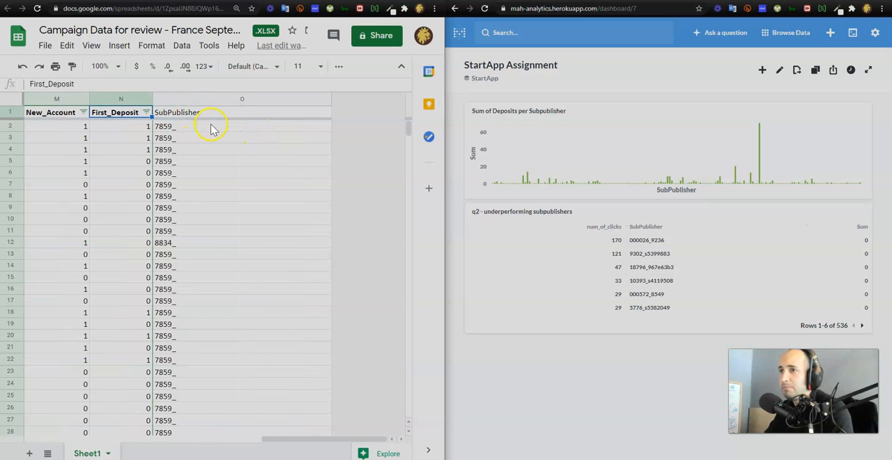
- Try to move the SubPublisher column to the front of the sheet
left_click(202, 99)
left_click_drag(199, 100, 23, 95)
left_click(49, 127)
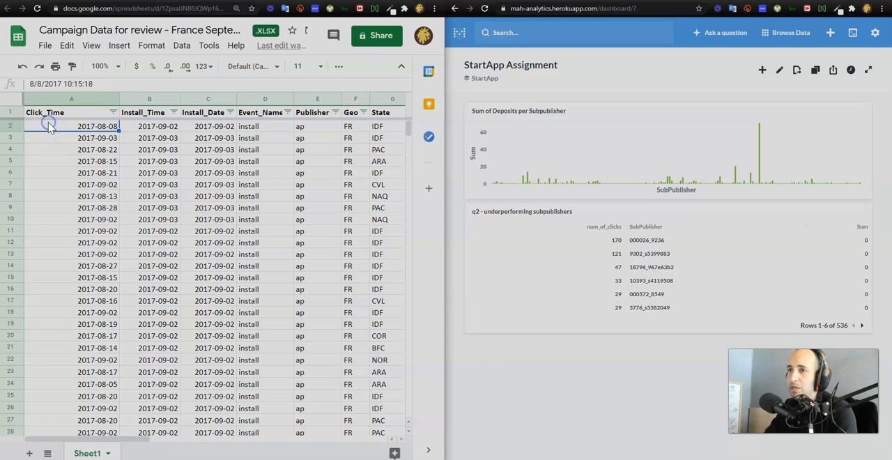
key("Right")
key("Right")
key("Right")
key("Right")
key("Right")
key("Right")
key("ctrl+Right")
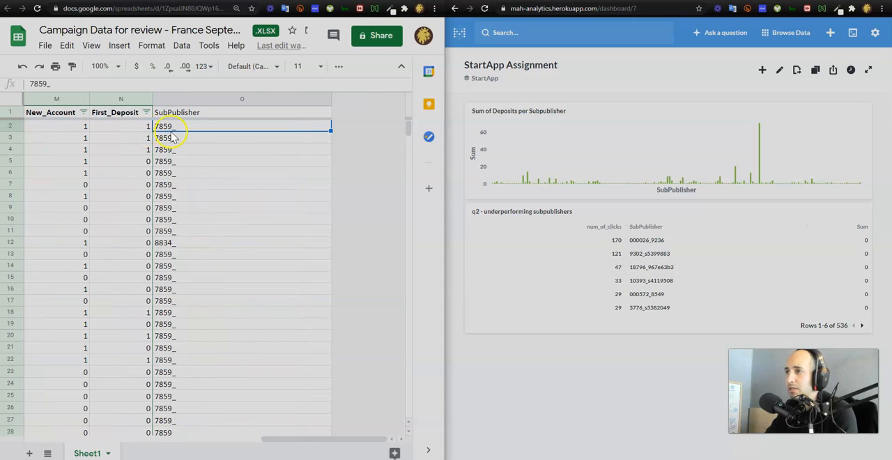
- Move the SubPublisher column to the front of the sheet as a frozen column and view it beside New_Account and First_Deposit
left_click(169, 99)
mouse_move(170, 94)
left_mouse_down()
mouse_move(32, 101)
mouse_move(100, 133)
mouse_move(115, 122)
mouse_move(120, 98)
mouse_move(26, 99)
left_mouse_up()
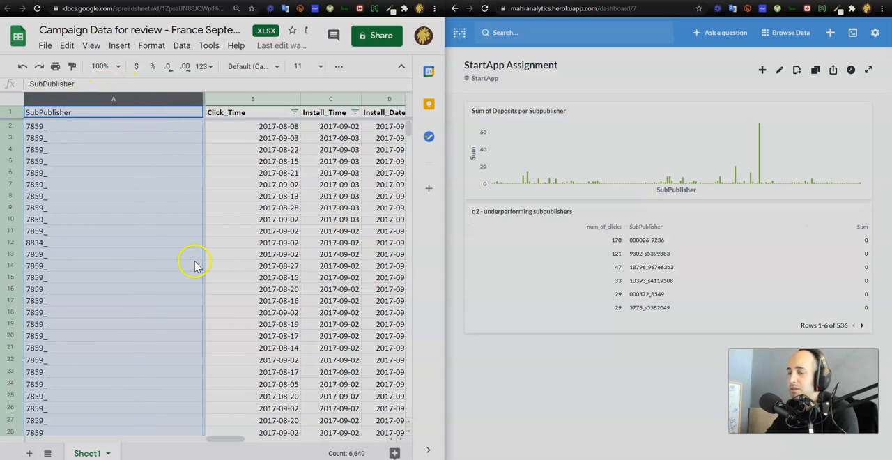
left_click_drag(225, 439, 398, 442)
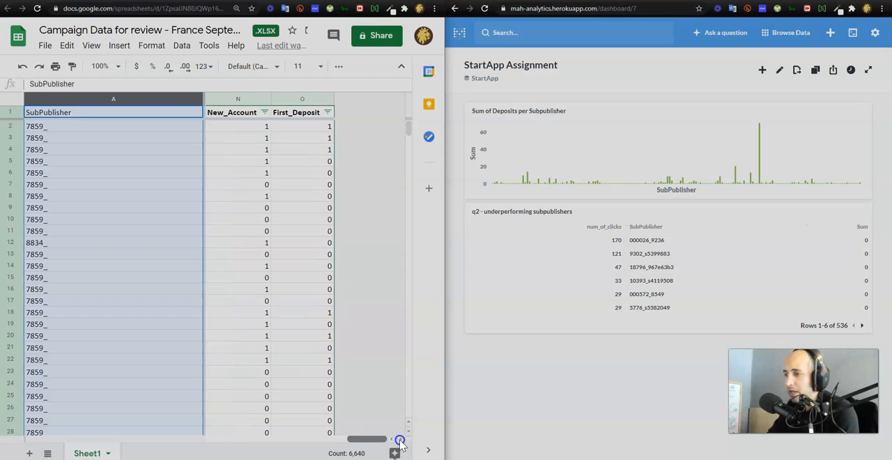
left_click(127, 129)
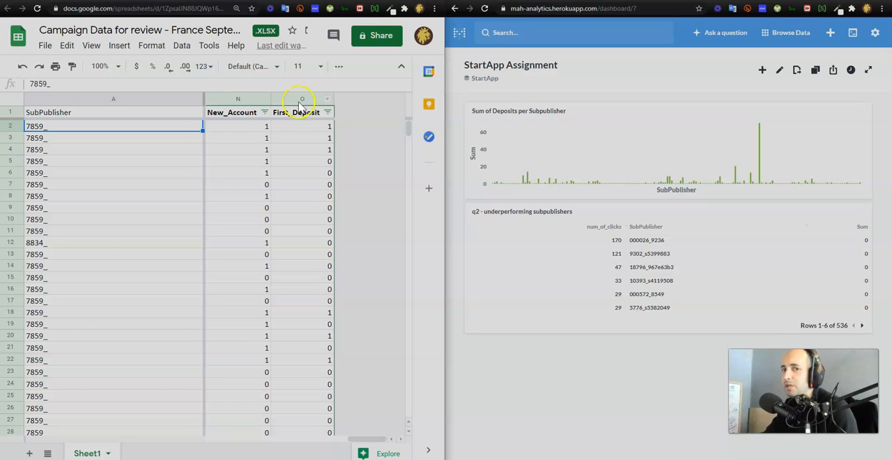
left_click(277, 116)
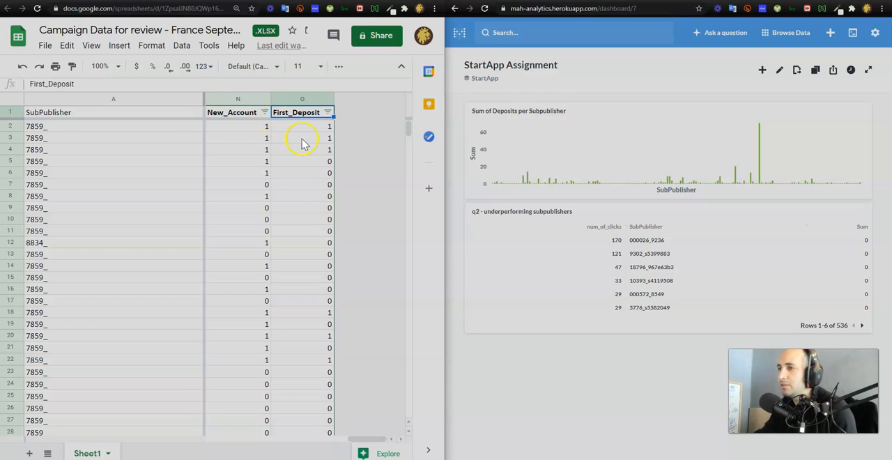
- Open the "q2 - underperforming subpublishers" question from the Metabase dashboard
left_click(544, 216)
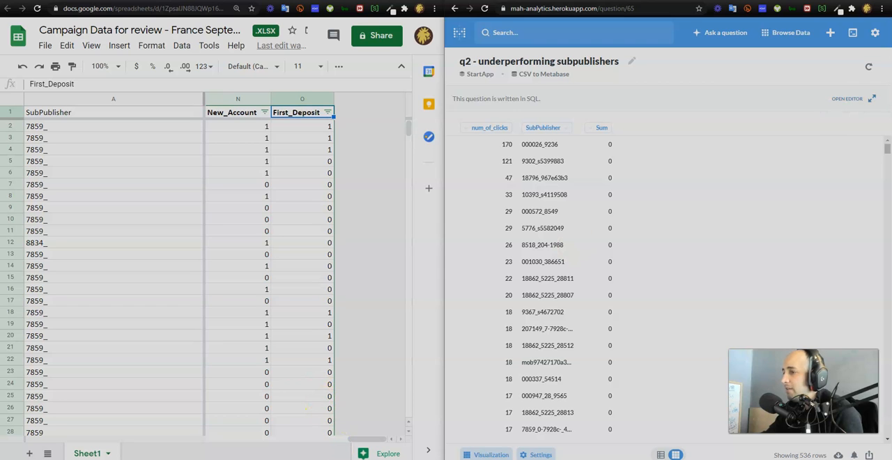
- Display the question's results as a bar chart with SubPublisher on the X-axis and num_of_clicks on the Y-axis
left_click(537, 454)
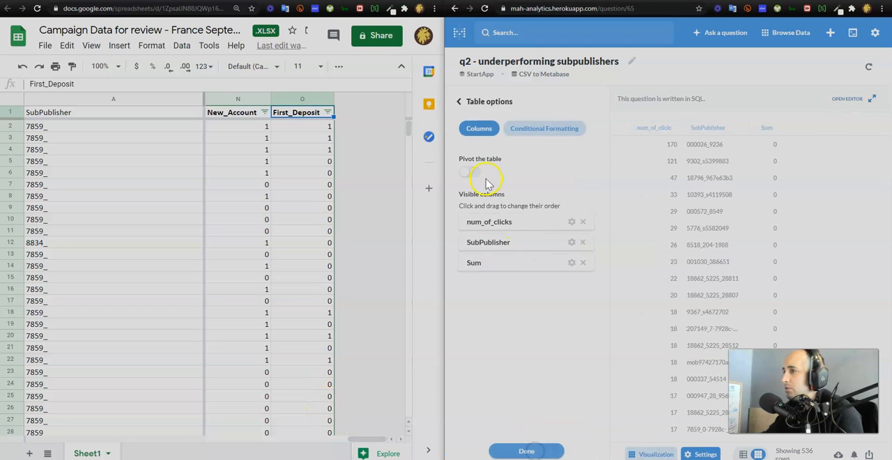
left_click(476, 101)
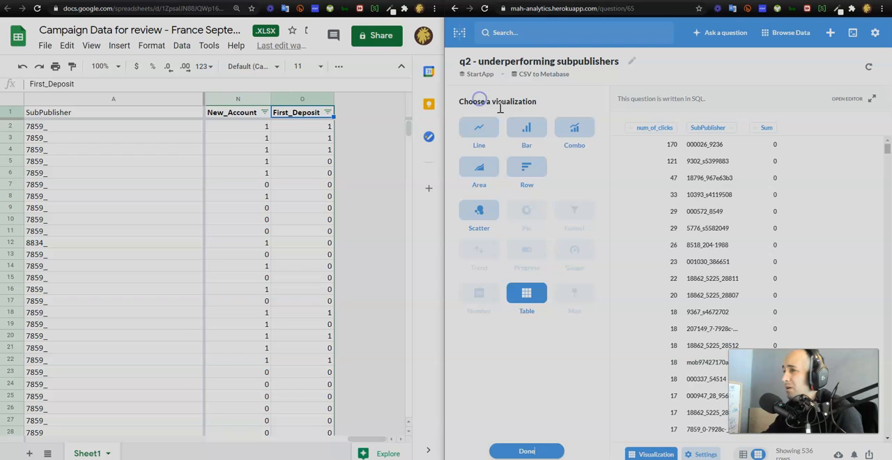
left_click(529, 131)
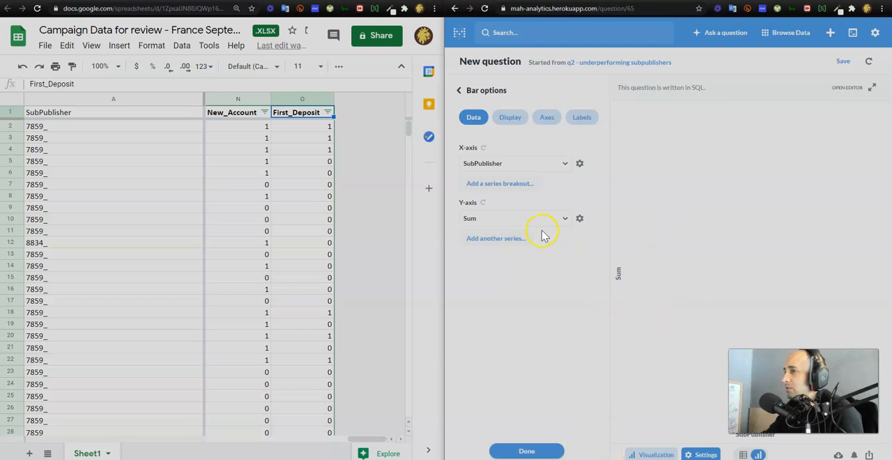
left_click(512, 119)
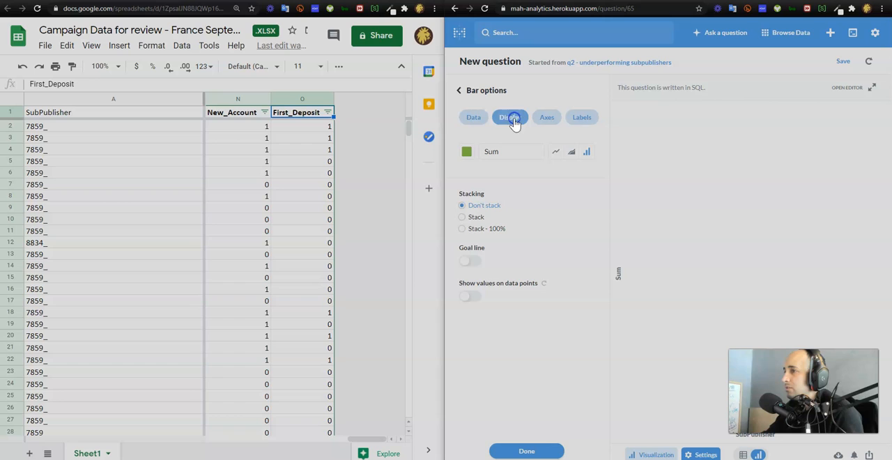
left_click(463, 117)
left_click(514, 218)
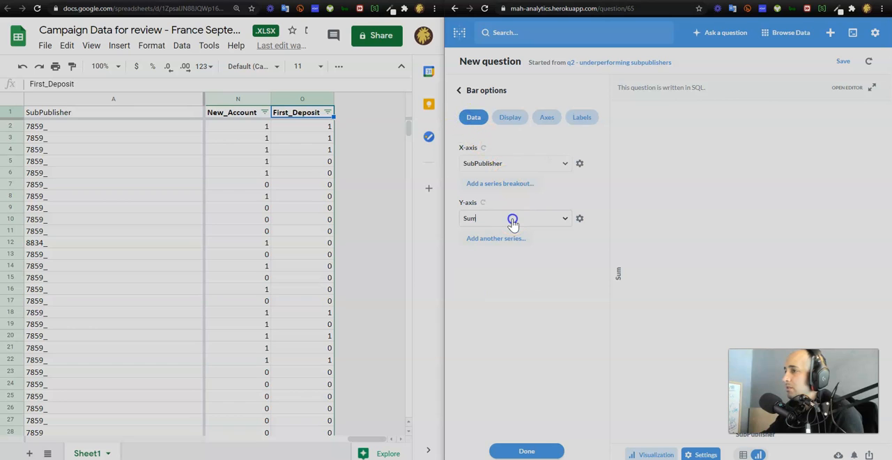
left_click(518, 243)
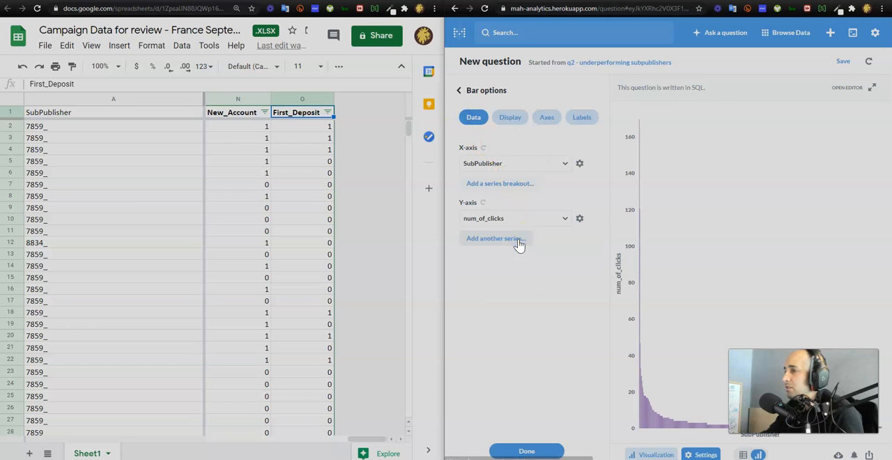
- Set the bar chart's Y-axis back to Sum and return to the saved q2 question, discarding the chart
left_click(505, 219)
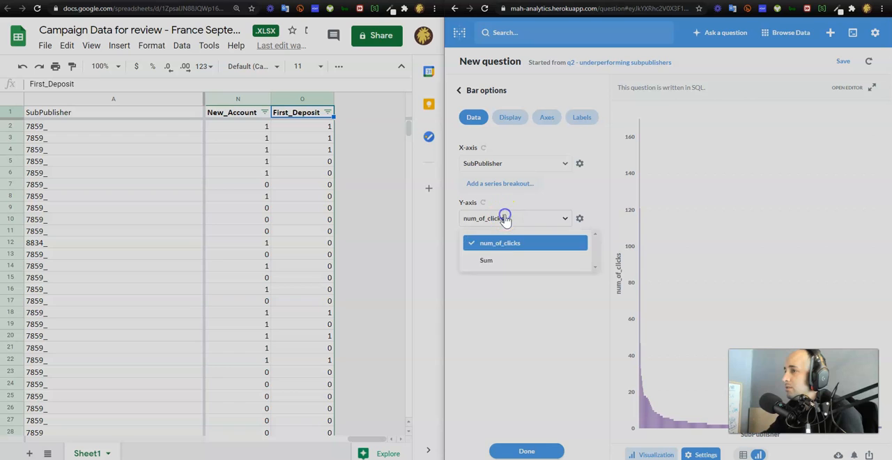
left_click(515, 260)
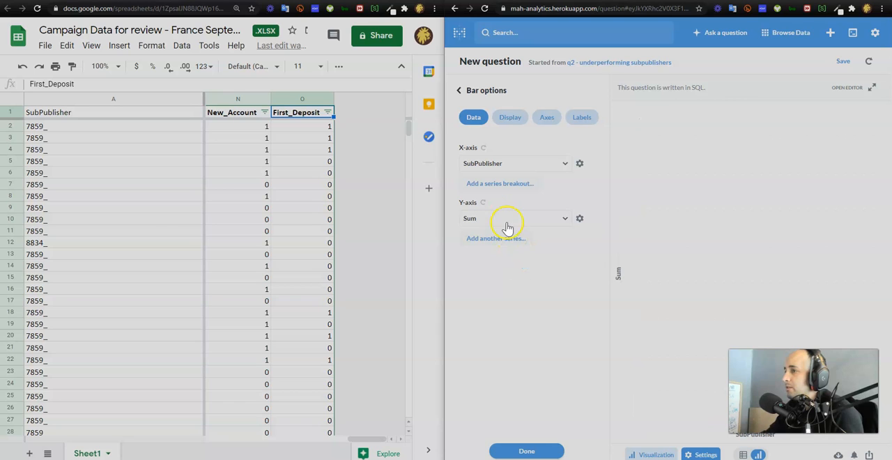
left_click(472, 97)
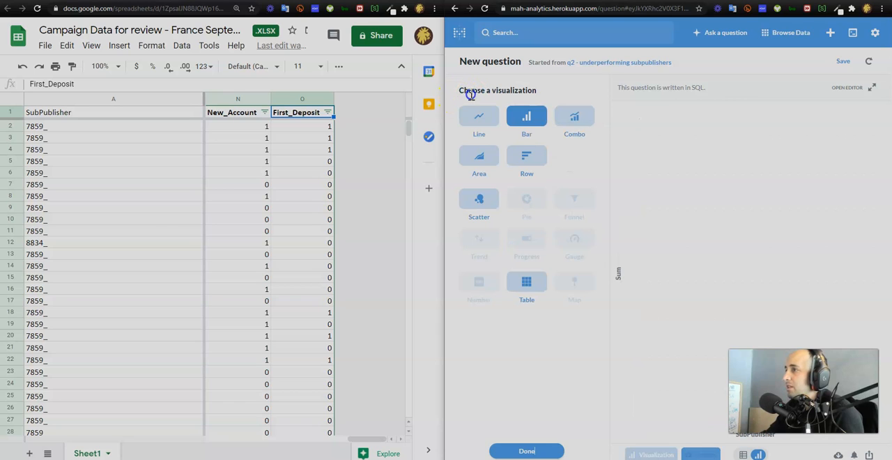
left_click(586, 63)
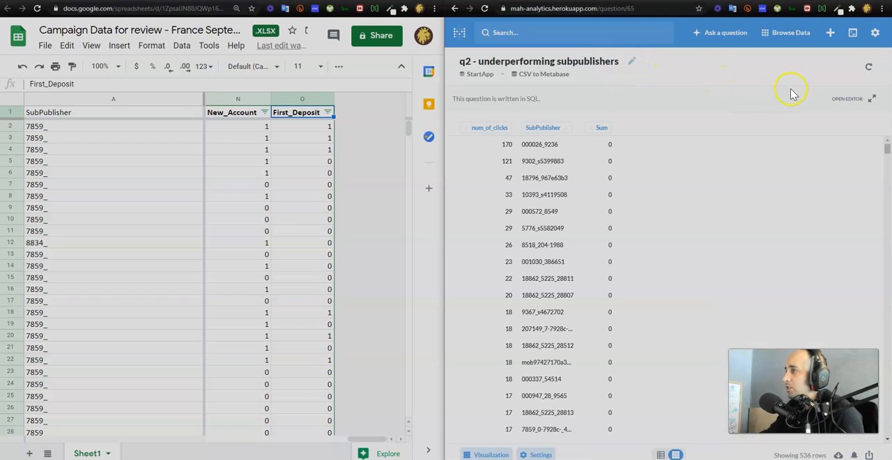
- With the homework document in view, remove the WHERE sum=0 clause from the q2 question's SQL and rerun the query
left_click(834, 99)
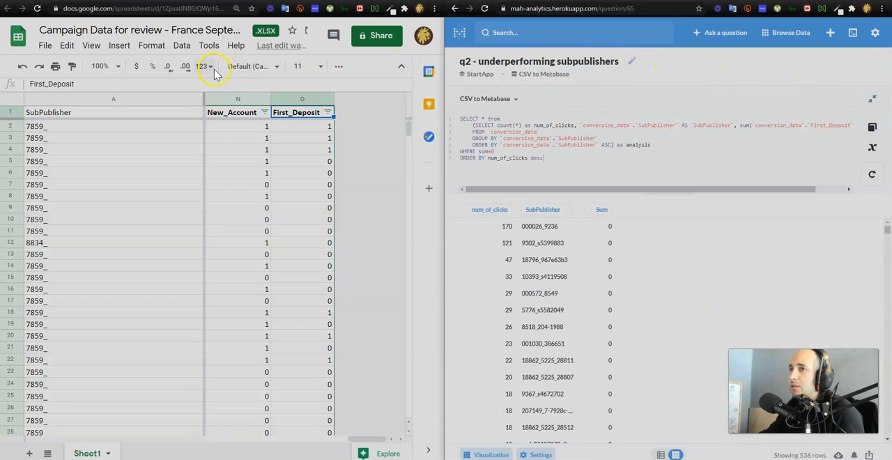
left_click(174, 1)
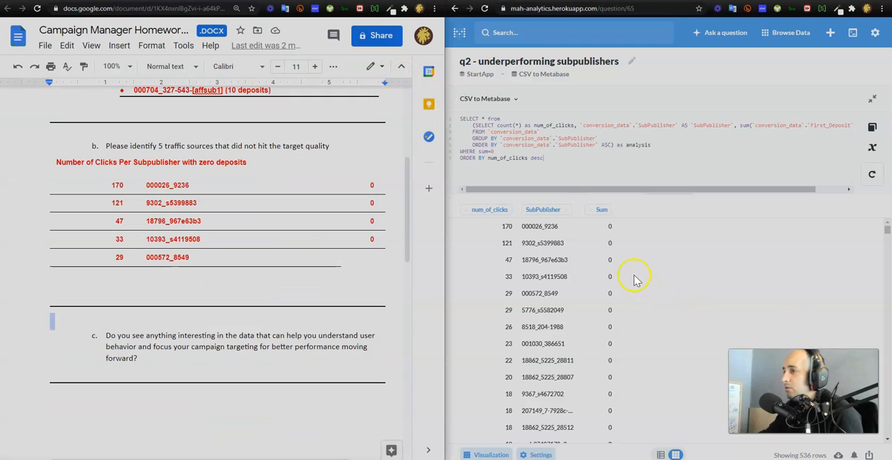
left_click(546, 156)
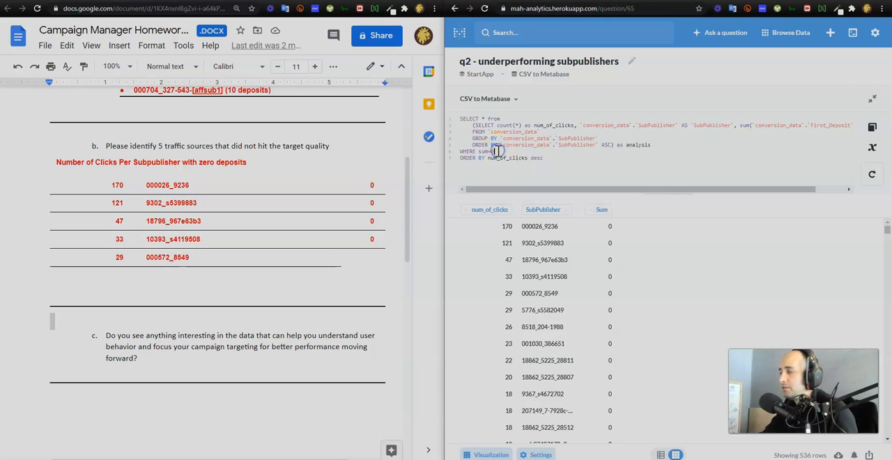
key("BackSpace")
key("BackSpace")
key("BackSpace")
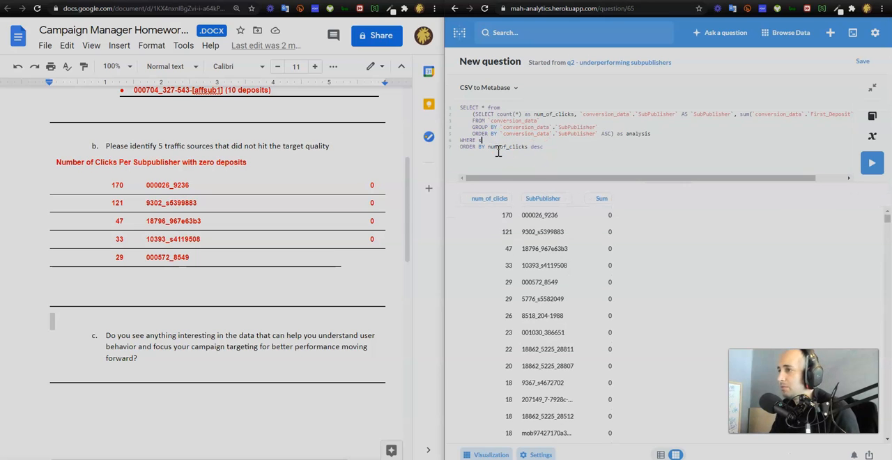
key("BackSpace")
key("BackSpace")
key("BackSpace")
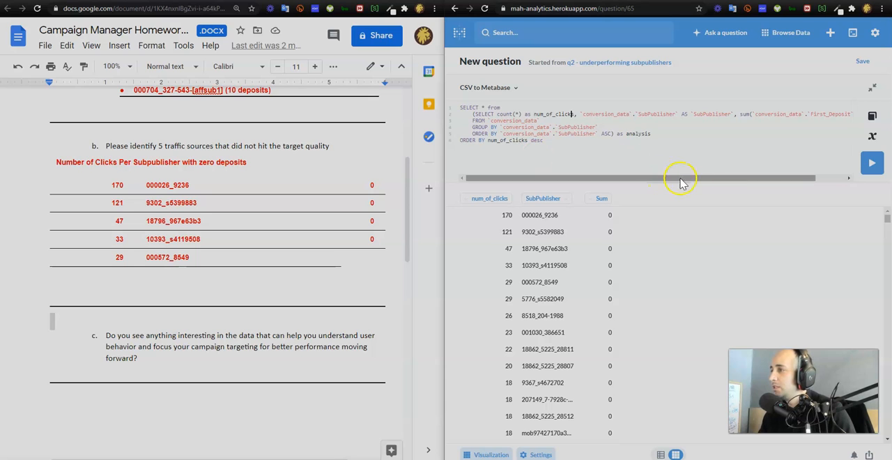
left_click(872, 163)
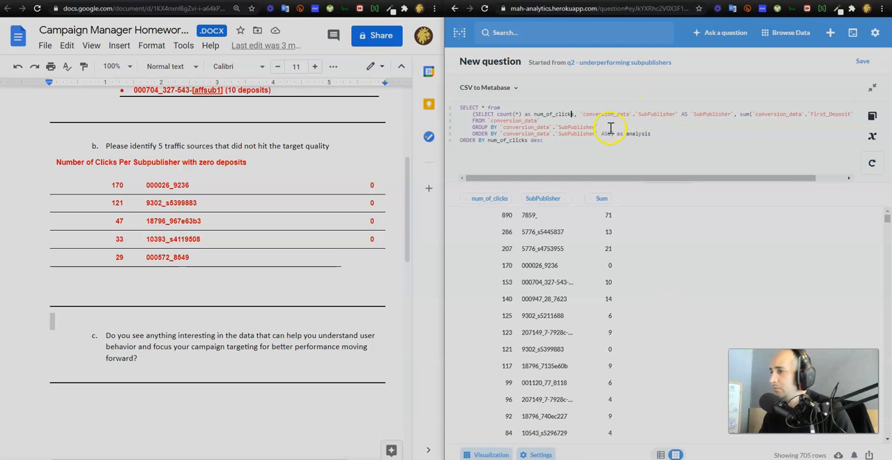
- Examine the number of clicks and the deposit sum for SubPublisher 7859_ in the query results
double_click(526, 217)
double_click(609, 216)
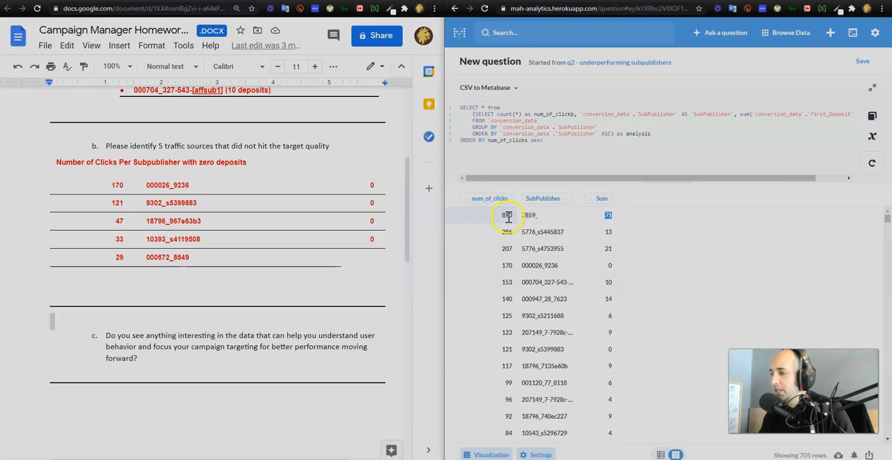
left_click_drag(502, 216, 520, 216)
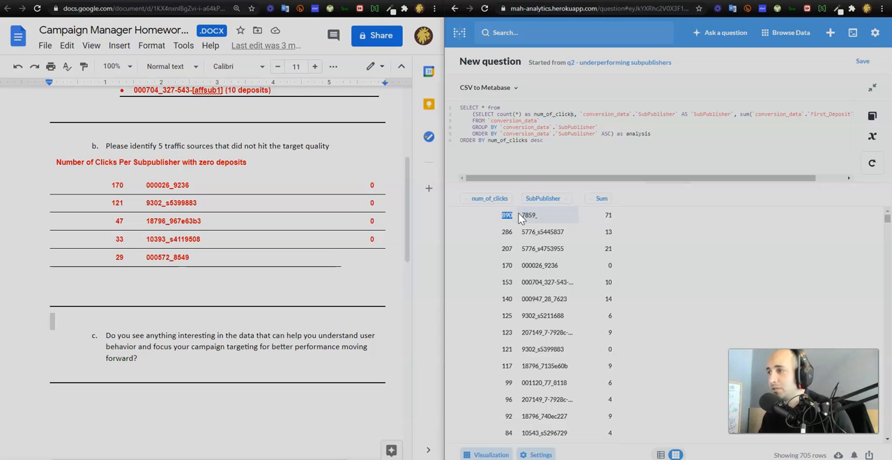
- Return to the campaign data spreadsheet and select the New_Account header cell
left_click(534, 144)
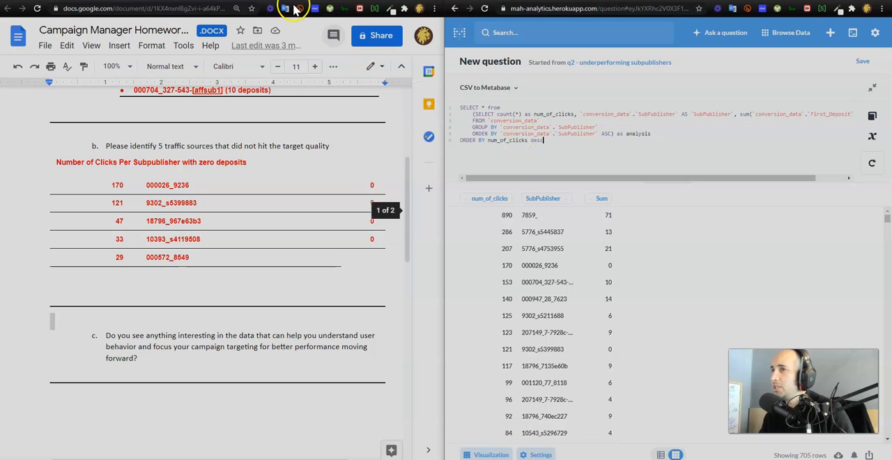
left_click(274, 1)
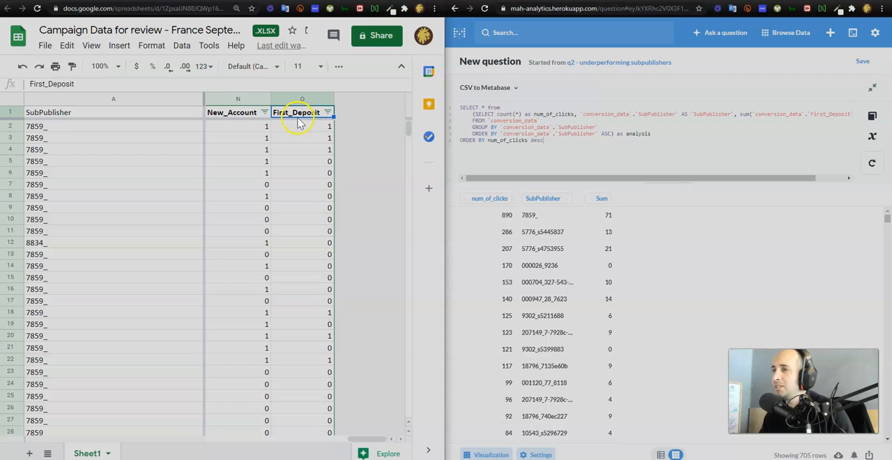
left_click(238, 116)
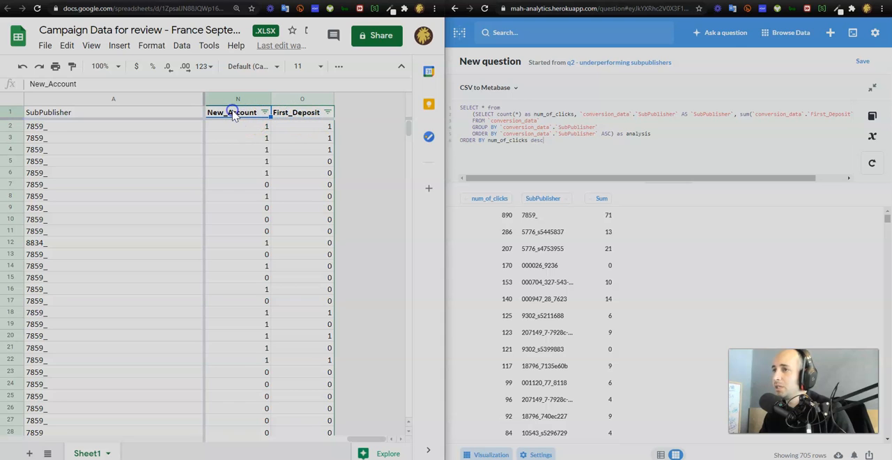
- Move the First_Deposit sum in the query onto its own line and change its alias to sum_of_deposits
left_click(740, 115)
key("Return")
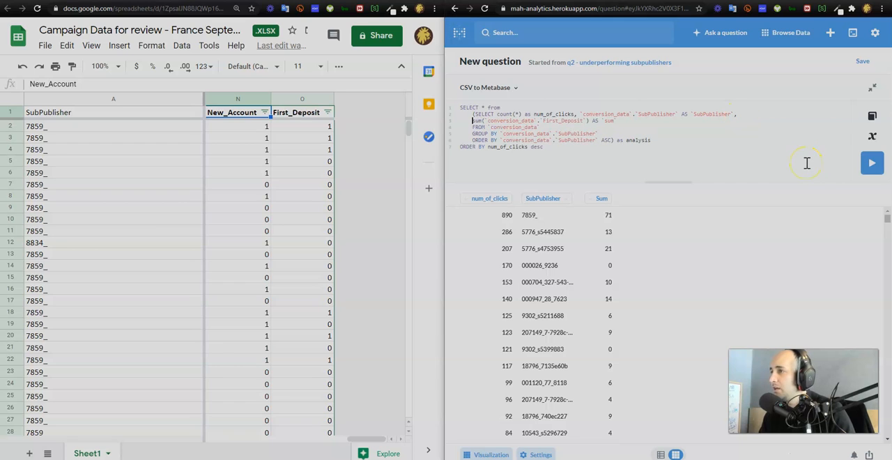
key("shift+Down")
key("shift+Left")
key("shift+Left")
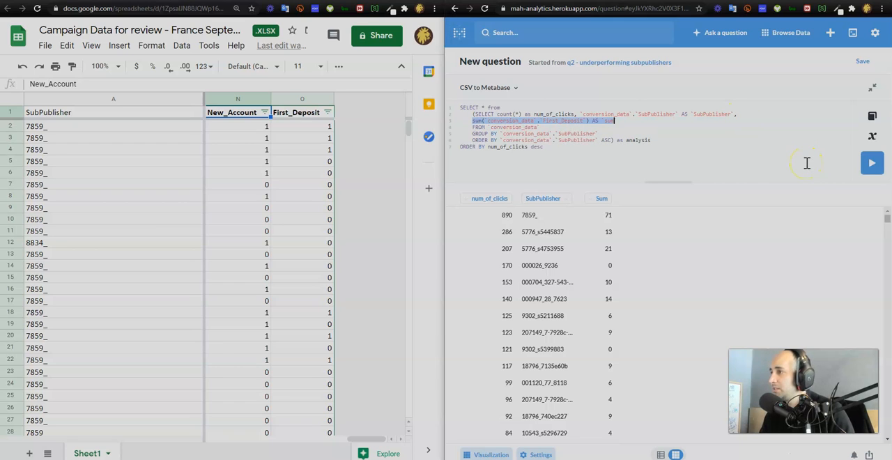
key("Right")
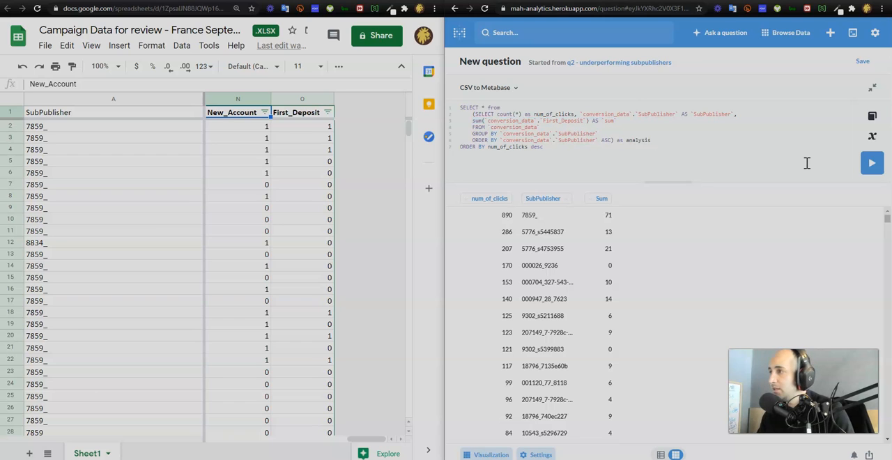
type("_of_deposits")
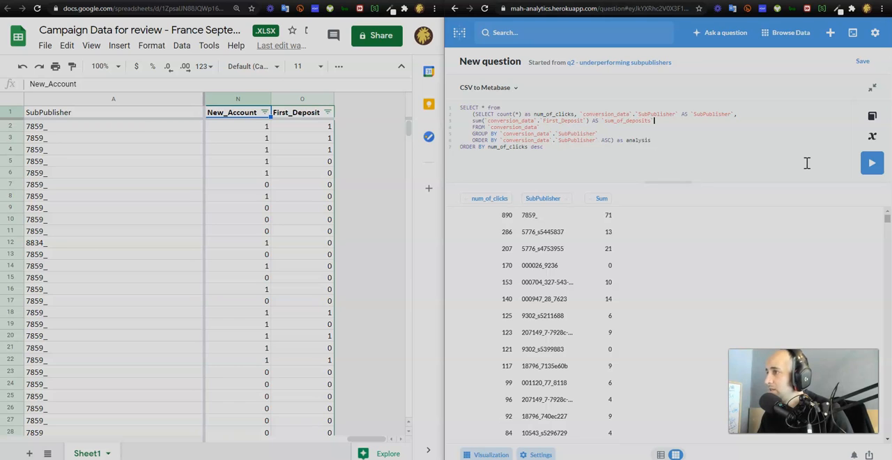
- Duplicate the First_Deposit sum line directly below itself in the subquery
key("shift+Left")
key("shift+Left")
key("shift+Left")
key("shift+Left")
key("shift+Left")
key("shift+Left")
key("shift+Left")
key("shift+Left")
key("shift+Left")
key("shift+Left")
key("shift+Left")
key("shift+Left")
key("shift+Left")
key("shift+Left")
key("shift+Left")
key("shift+Left")
key("shift+Left")
key("shift+Left")
key("shift+Left")
key("shift+Left")
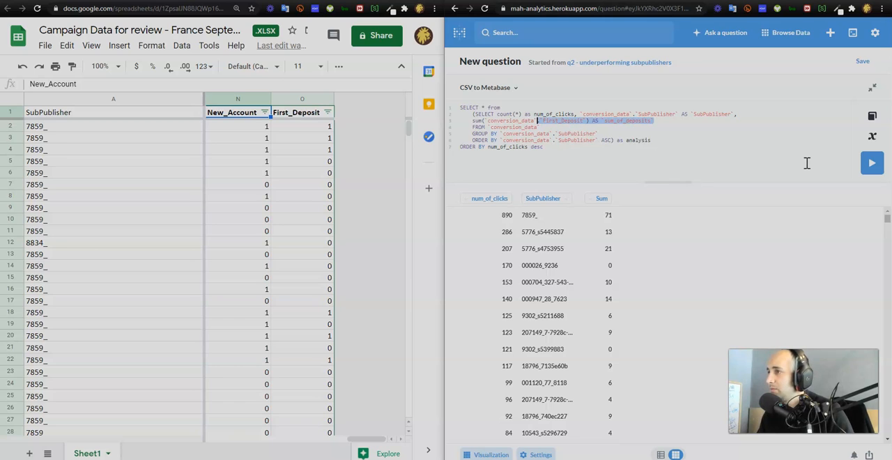
key("shift+Right")
key("shift+Right")
key("shift+Right")
key("shift+Right")
key("shift+Right")
key("shift+Right")
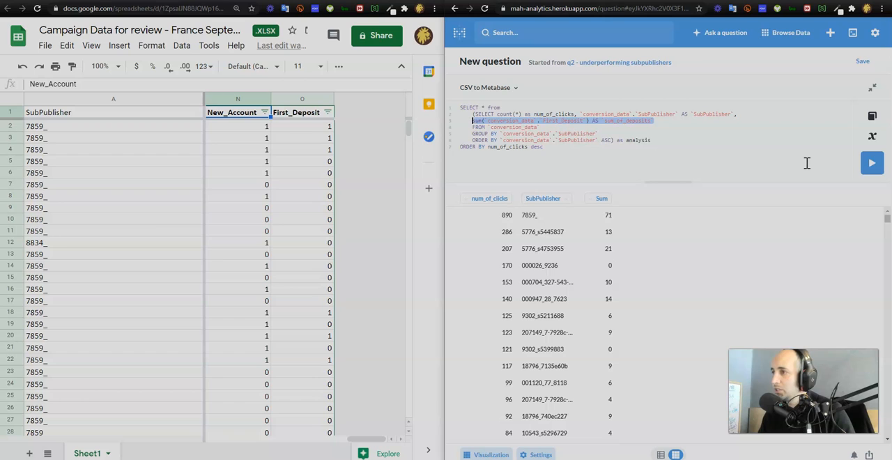
key("ctrl+c")
key("End")
key("Return")
key("ctrl+v")
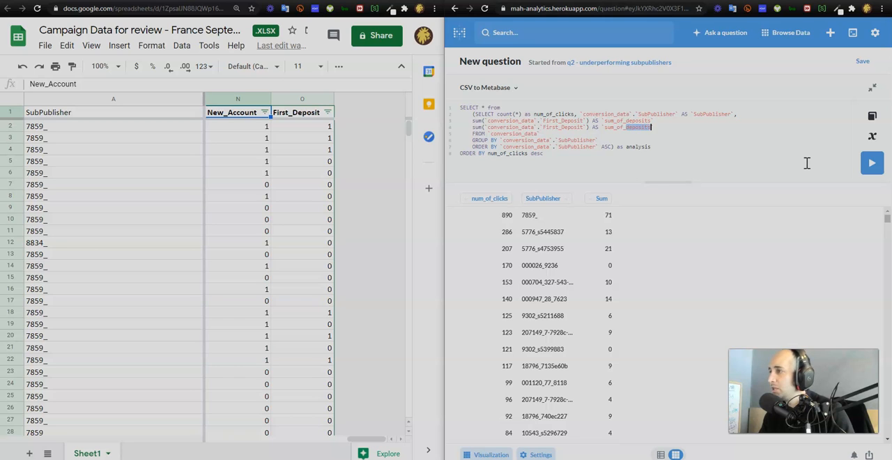
- Change the alias of the duplicated sum line to sum_of_registrations
type("_account")
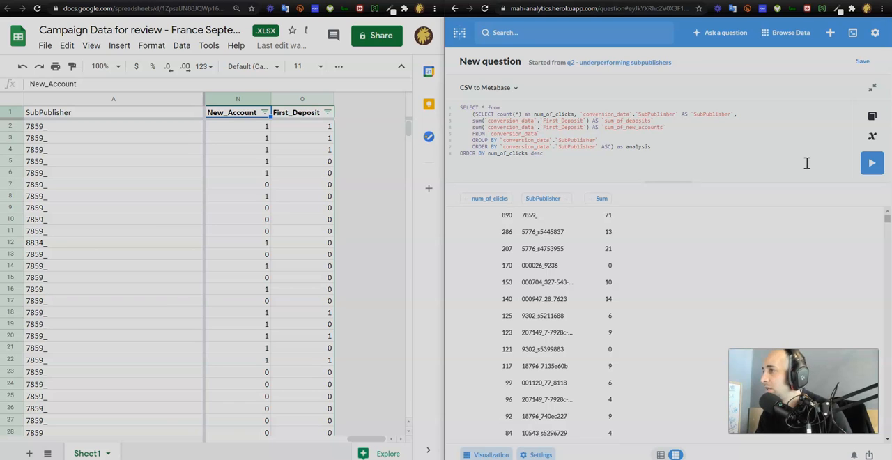
key("shift+Left")
key("shift+Left")
key("shift+Left")
key("shift+Left")
key("shift+Left")
key("shift+Left")
key("shift+Left")
key("shift+Left")
key("shift+Left")
key("shift+Left")
key("shift+Left")
key("shift+Left")
type("registrations")
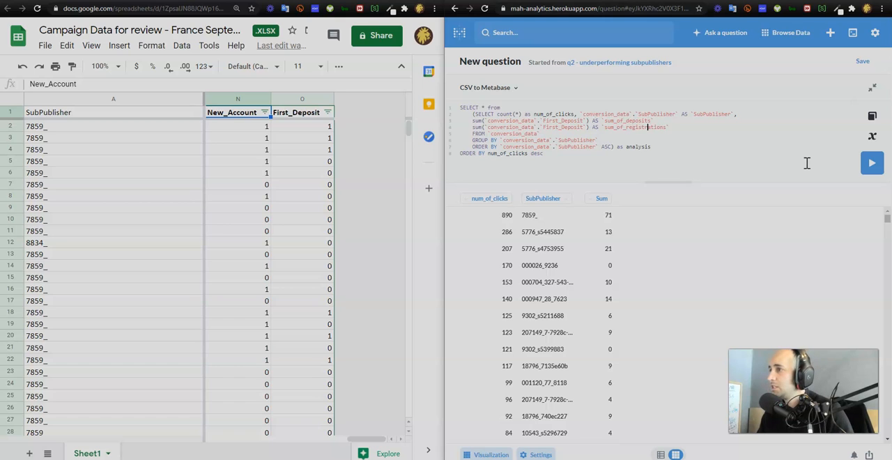
- Make the sum_of_registrations line sum the New_Account column instead of First_Deposit, and run the query
key("Right")
key("shift+Left")
key("shift+Left")
key("shift+Left")
key("shift+Left")
key("shift+Left")
key("shift+Left")
key("shift+Left")
key("shift+Left")
key("shift+Left")
key("shift+Left")
key("shift+Left")
key("shift+Left")
key("shift+Left")
key("shift+Left")
key("shift+Right")
type("New_ac")
key("BackSpace")
key("BackSpace")
type("Account")
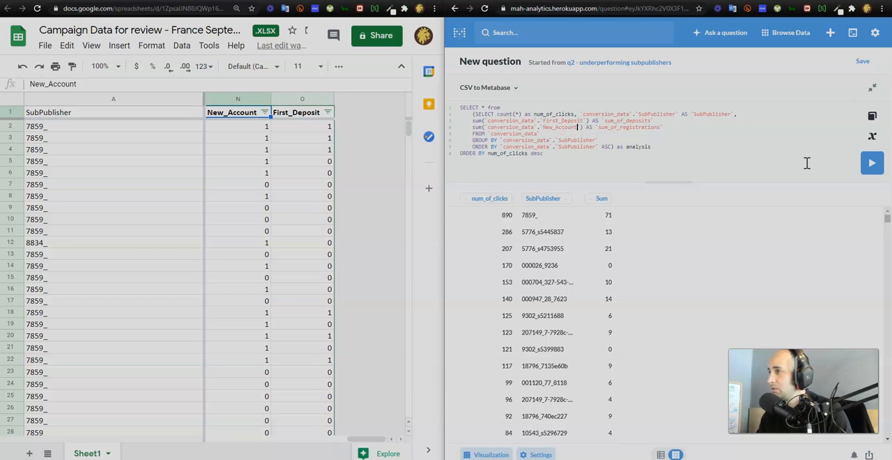
left_click(871, 163)
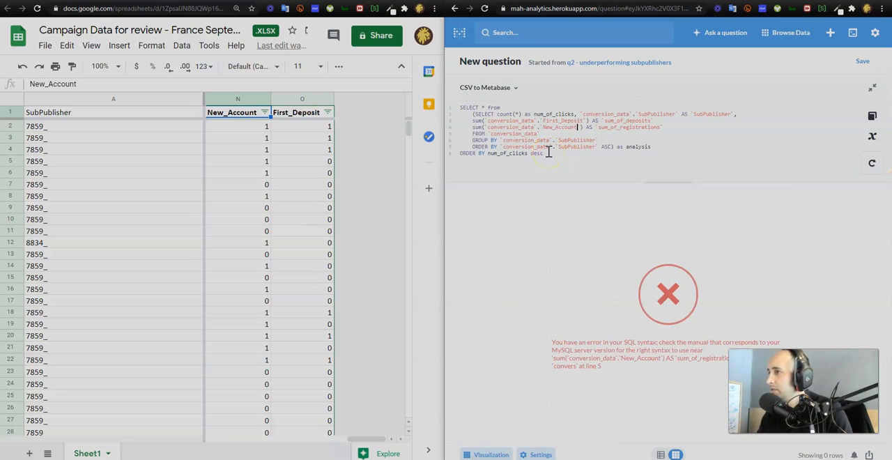
- Add the missing comma after the sum_of_deposits alias and rerun the query
left_click(653, 123)
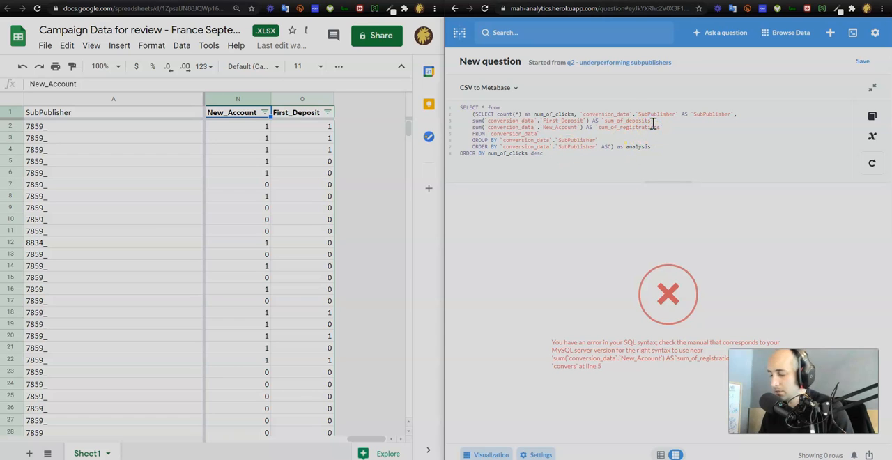
type(",")
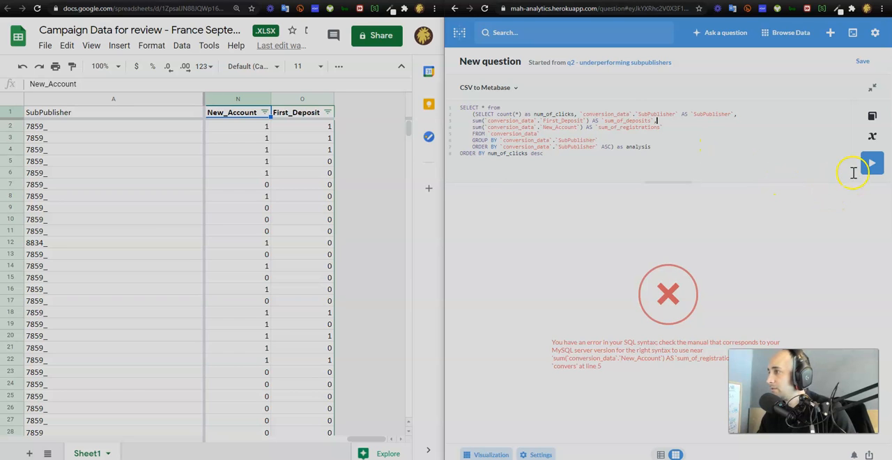
left_click(875, 165)
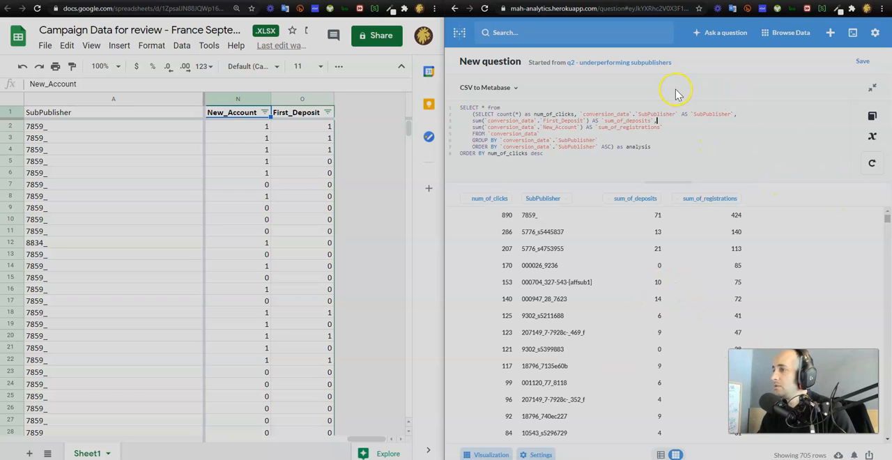
left_click(511, 154)
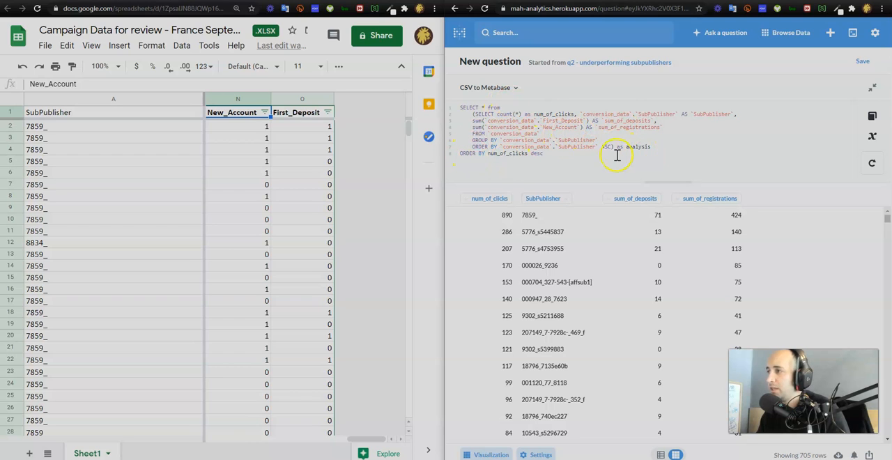
left_click(614, 146)
left_click_drag(613, 147, 477, 114)
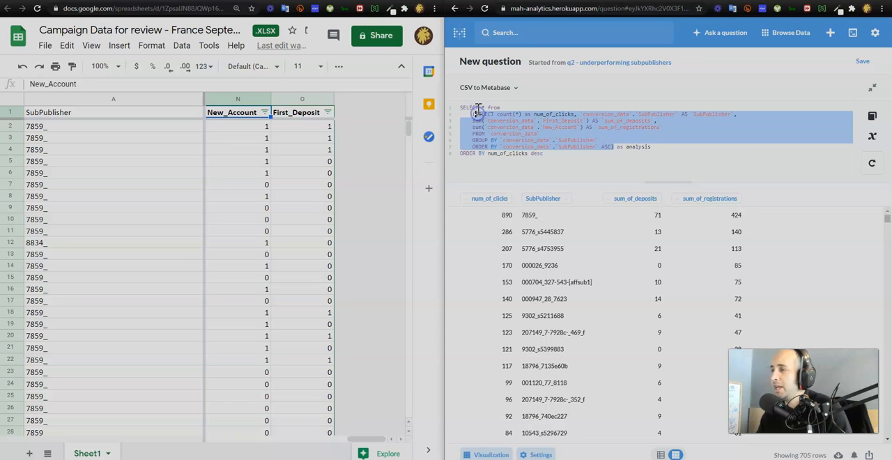
- Extend the outer SELECT after the asterisk with a deposits_conversion_rate column name, followed by a comma
left_click(476, 108)
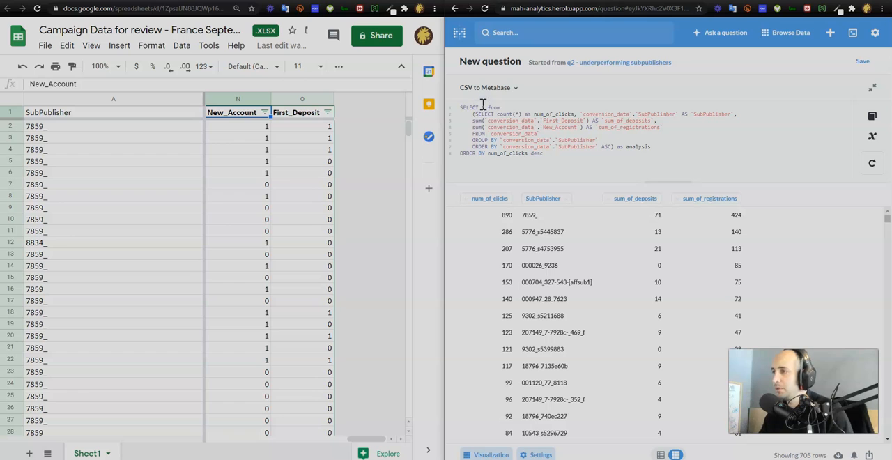
left_click(486, 107)
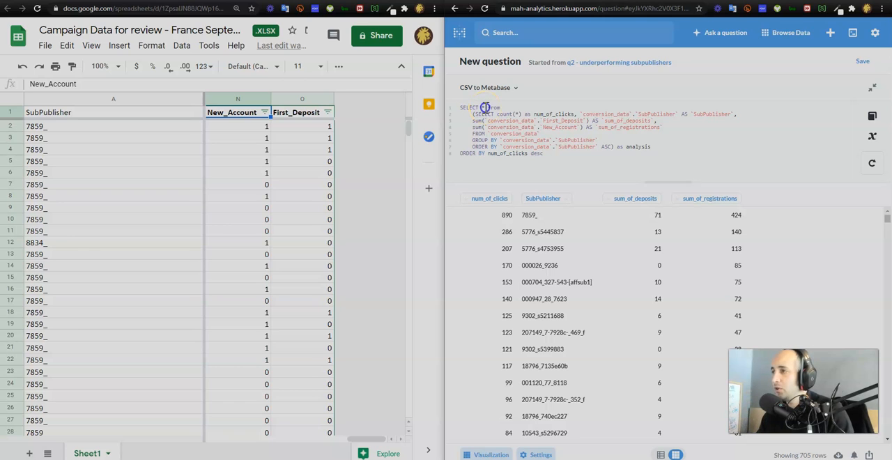
type(",")
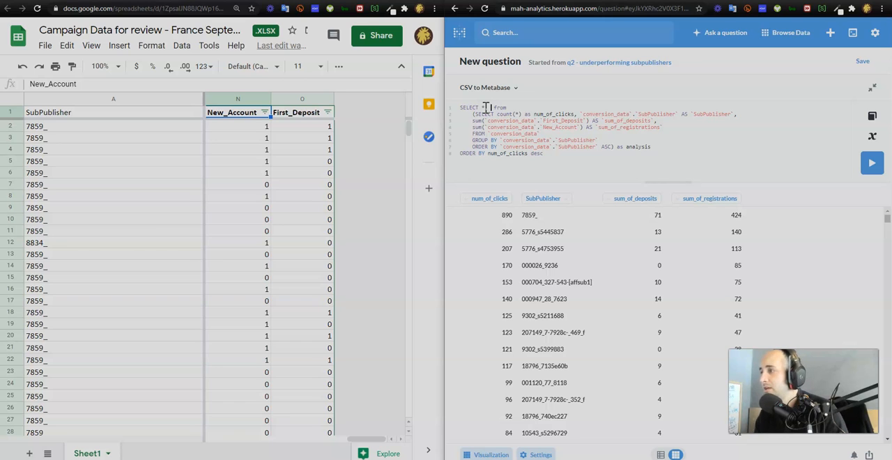
type("deposits")
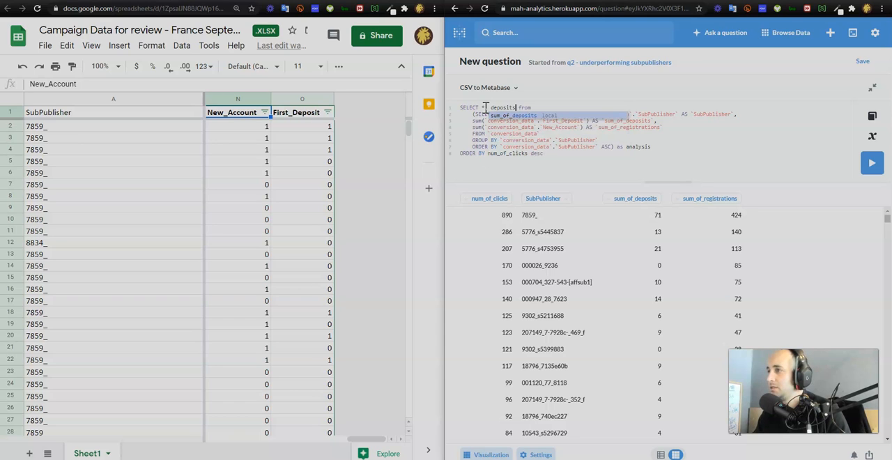
type("_conversi")
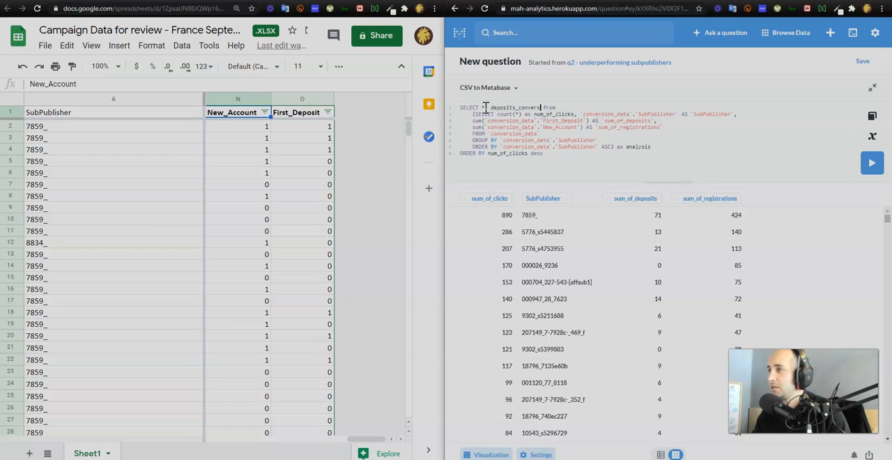
type("on_ratre")
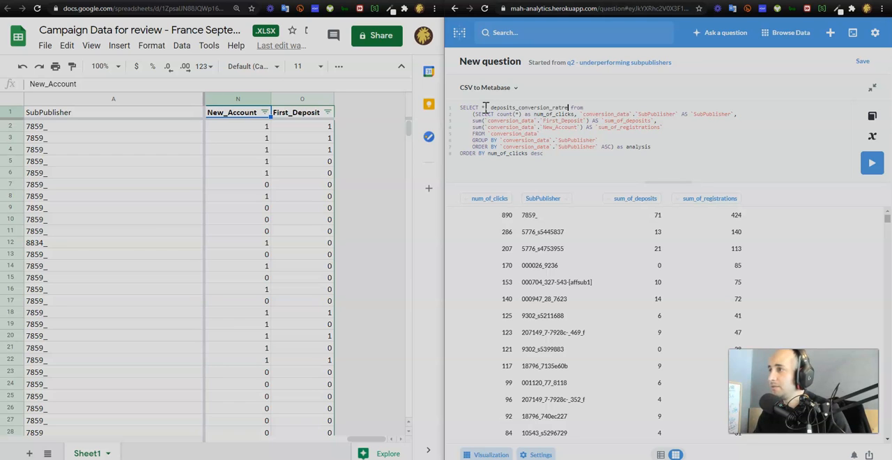
key("BackSpace")
type("e,")
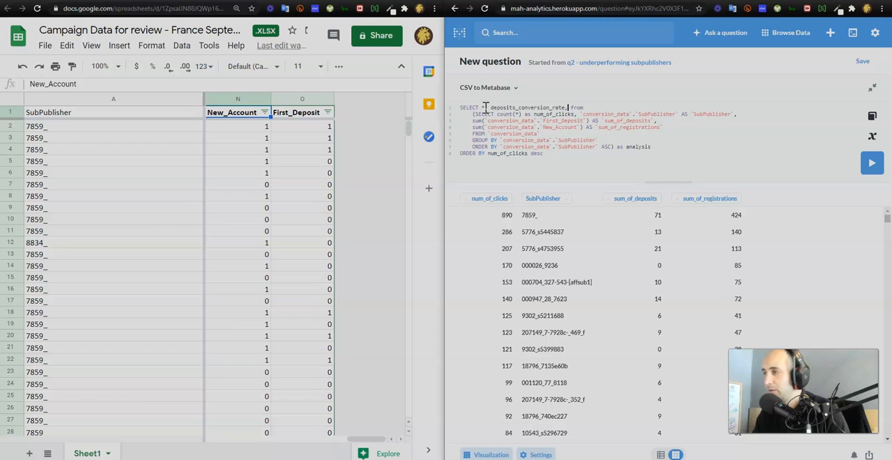
- Copy the deposits_conversion_rate name after the comma in the outer SELECT and rename the copy registrations_conversion_rate
key("shift+Left")
key("shift+Left")
key("shift+Left")
key("shift+Left")
key("shift+Left")
key("shift+Left")
key("shift+Left")
key("shift+Left")
key("shift+Left")
key("shift+Left")
key("shift+Left")
key("shift+Left")
key("shift+Left")
key("shift+Left")
key("shift+Left")
key("shift+Left")
key("shift+Left")
key("shift+Left")
key("shift+Left")
key("shift+Left")
key("ctrl+c")
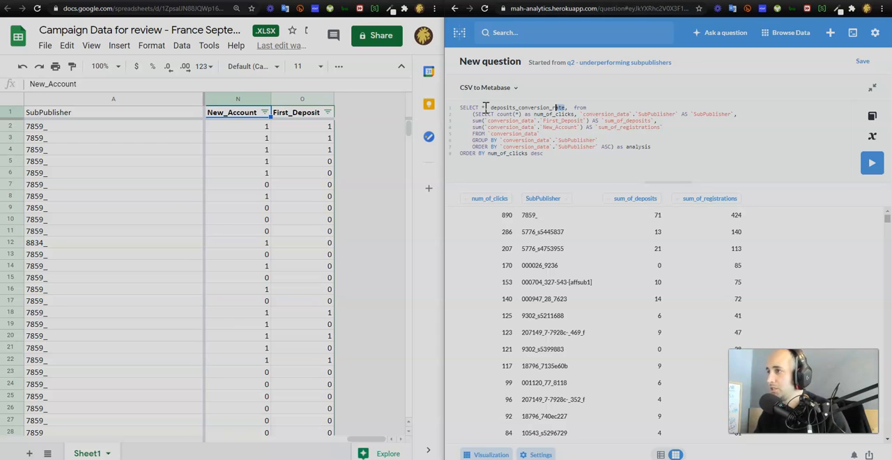
key("Right")
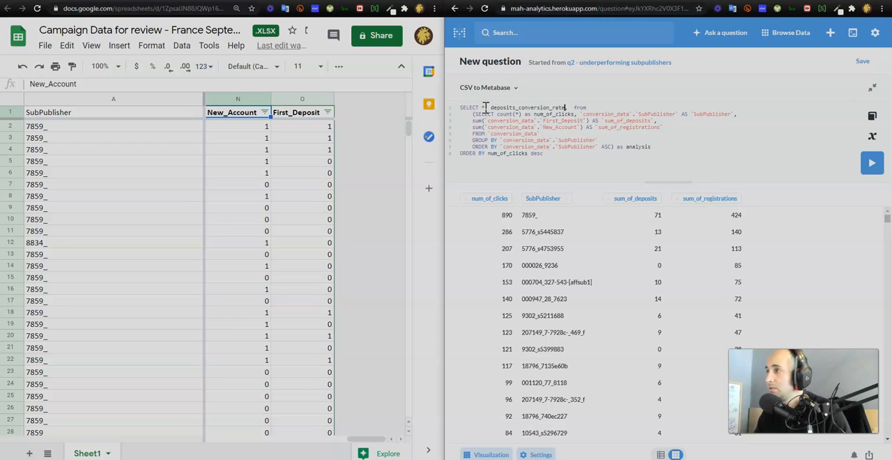
key("ctrl+v")
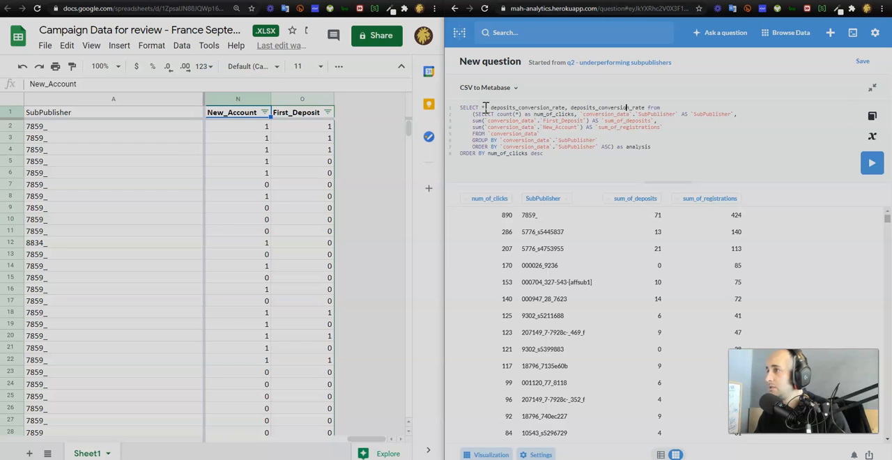
key("BackSpace")
key("BackSpace")
key("BackSpace")
key("BackSpace")
key("BackSpace")
key("BackSpace")
key("BackSpace")
key("BackSpace")
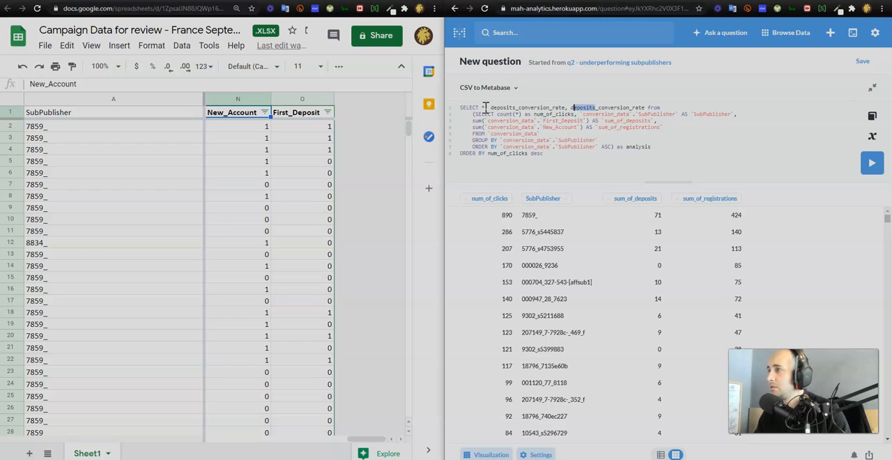
type("Re")
key("BackSpace")
key("BackSpace")
type("re")
type("gistration")
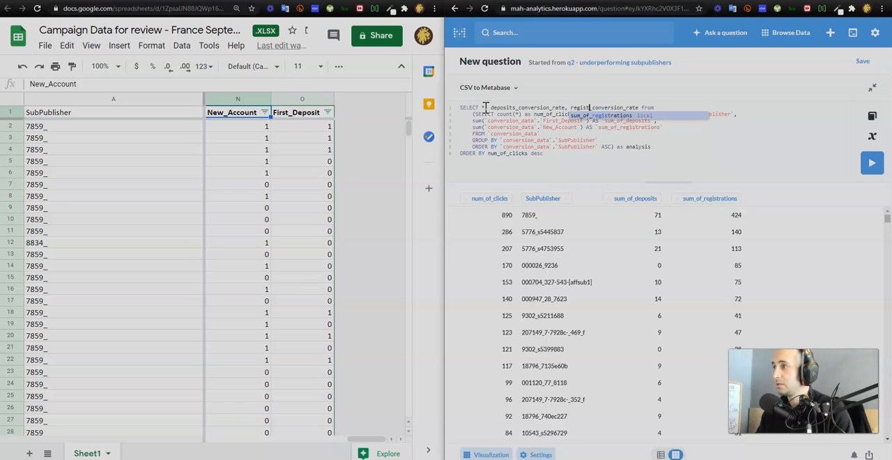
type("s_conver")
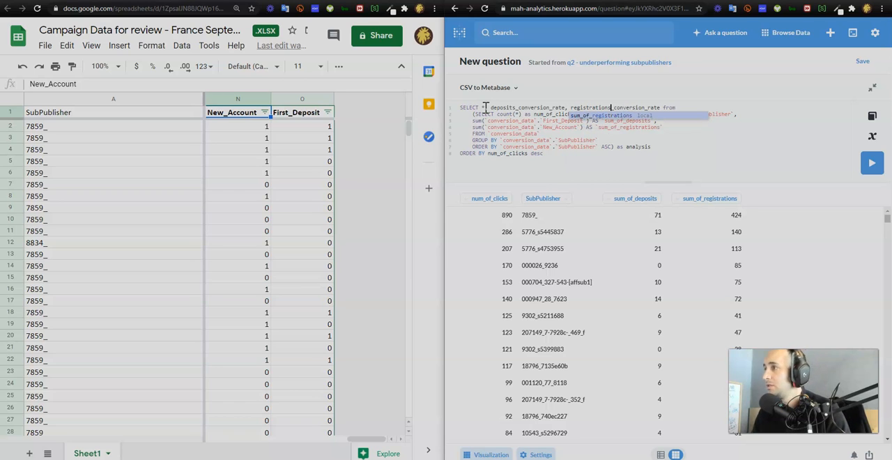
type("s")
- Insert empty parentheses followed by "as" before both conversion rate names in the outer SELECT
key("ctrl+Left")
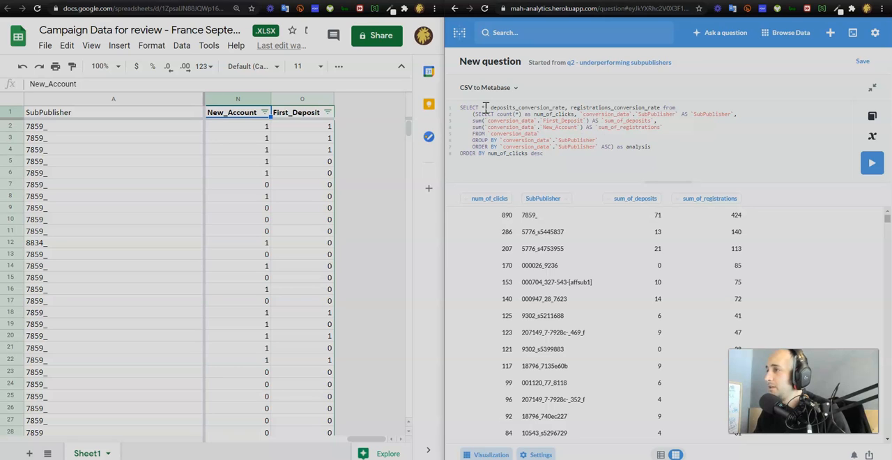
type("as ")
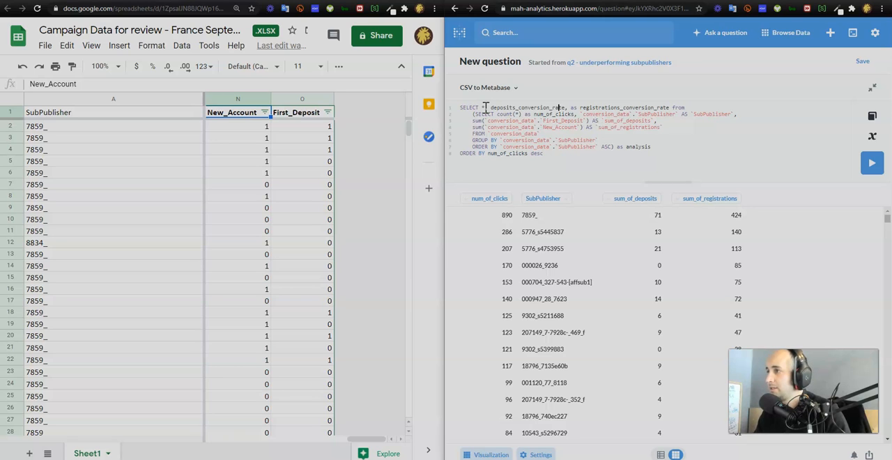
type("as ")
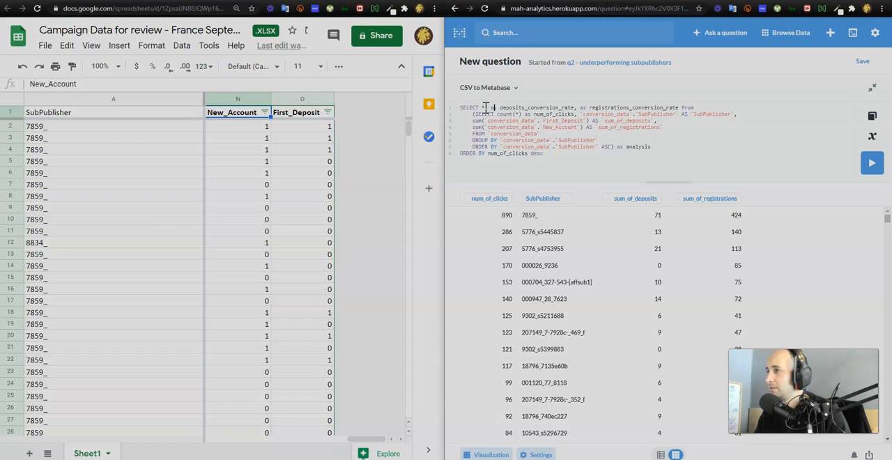
type("()")
key("Right")
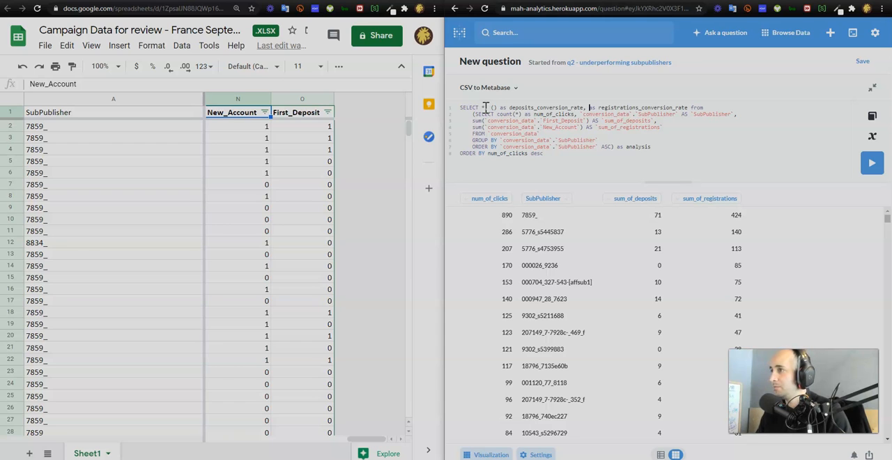
type("()")
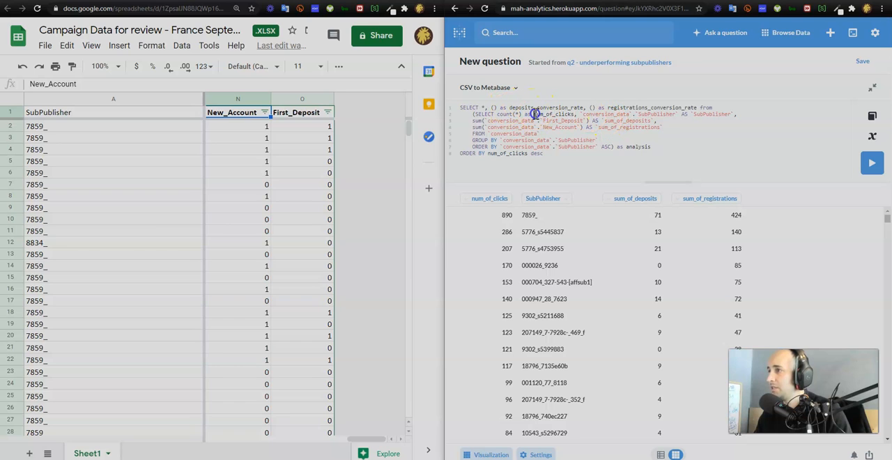
- Rename num_of_clicks to number_of_clicks in both the subquery alias and the final ORDER BY clause
left_click_drag(581, 113, 575, 115)
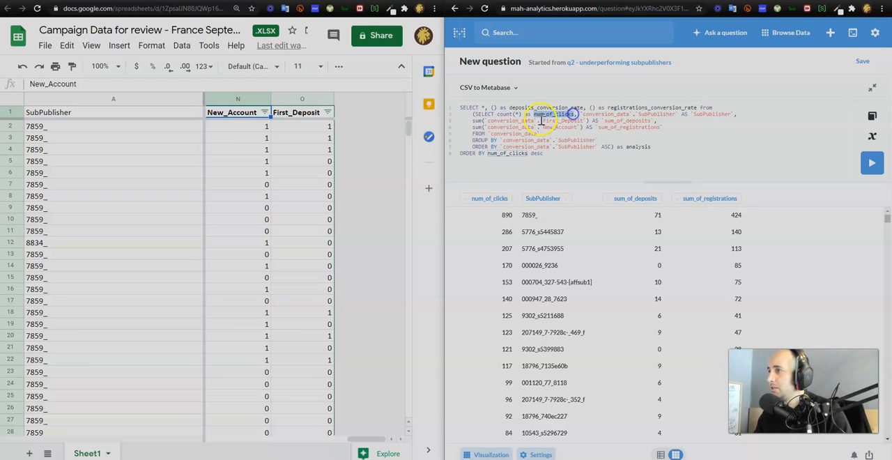
left_click(543, 114)
type("ber")
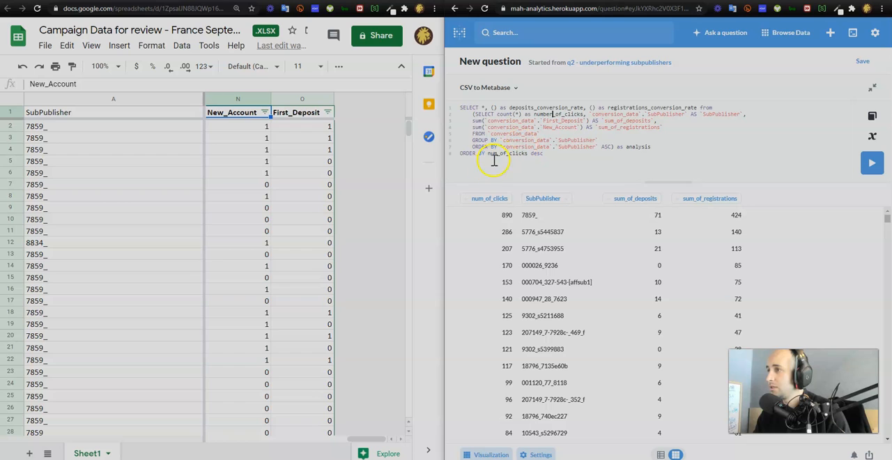
left_click(496, 156)
type("ber")
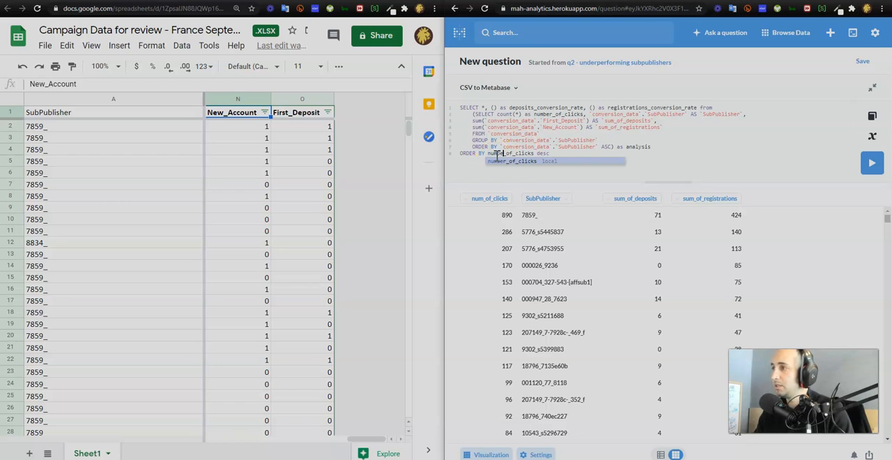
- Fill the empty parentheses before deposits_conversion_rate with the formula sum_of_deposits/number_of_clicks
left_click(493, 109)
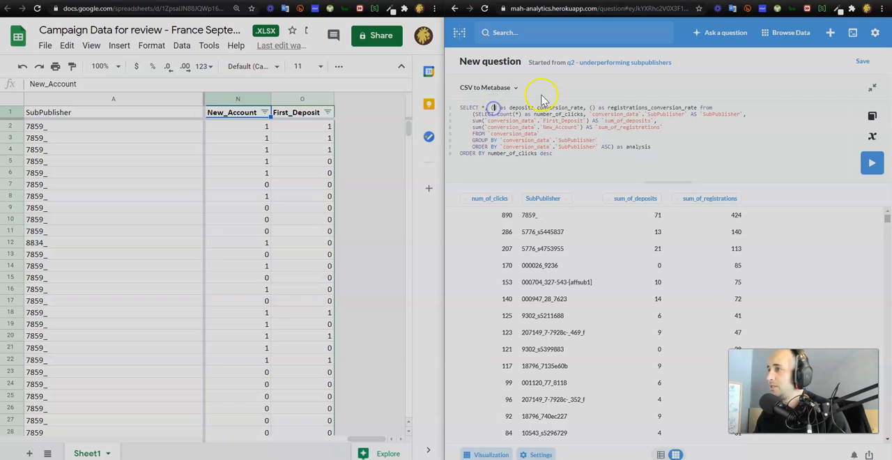
left_click_drag(604, 120, 650, 120)
key("ctrl+c")
left_click(651, 117)
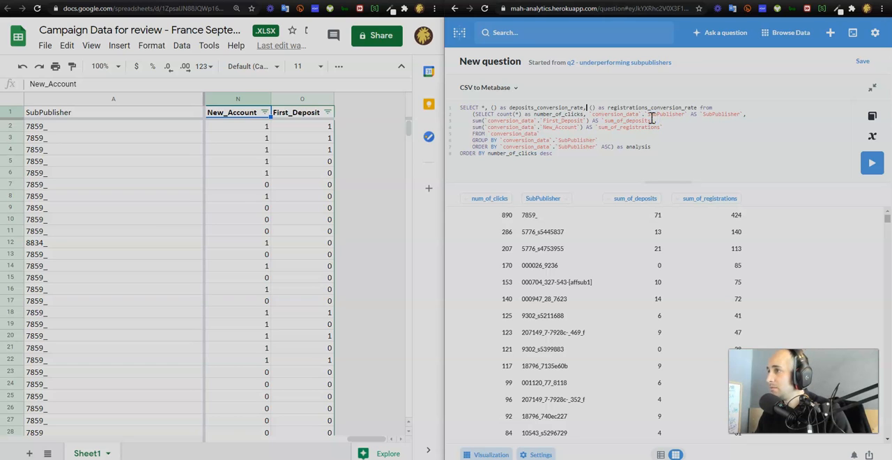
key("ctrl+v")
type("/")
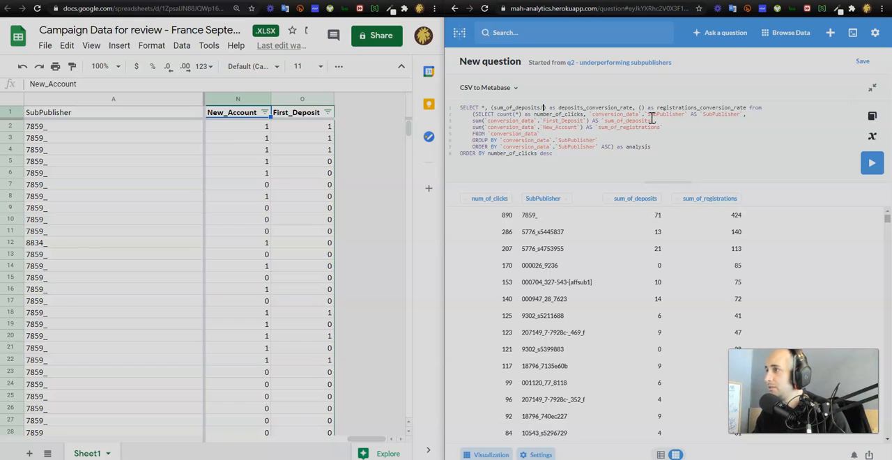
type("number_of_clicks")
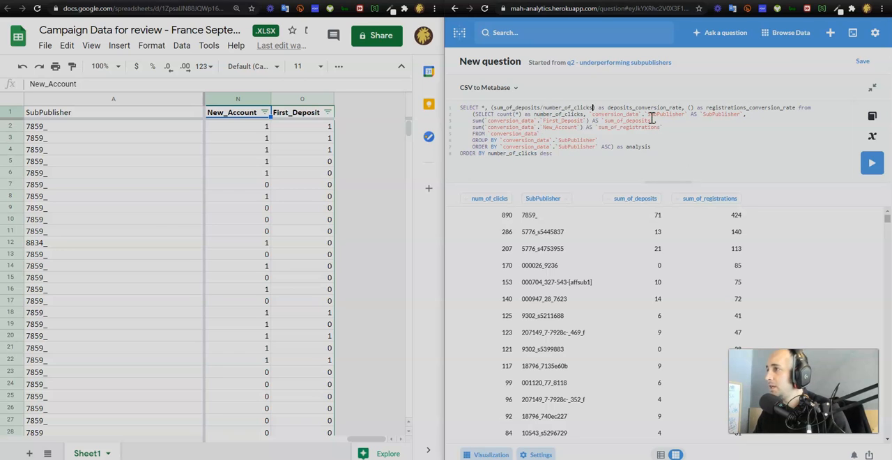
- Copy the (sum_of_deposits/number_of_clicks) formula in place of the empty parentheses before registrations_conversion_rate
key("shift+Left")
key("shift+Left")
key("shift+Left")
key("shift+Left")
key("shift+Left")
key("shift+Left")
key("shift+Left")
key("shift+Left")
key("shift+Left")
key("shift+Left")
key("shift+Left")
key("shift+Left")
key("shift+Left")
key("shift+Left")
key("shift+Left")
key("shift+Left")
key("shift+Left")
key("shift+Left")
key("shift+Left")
key("shift+Left")
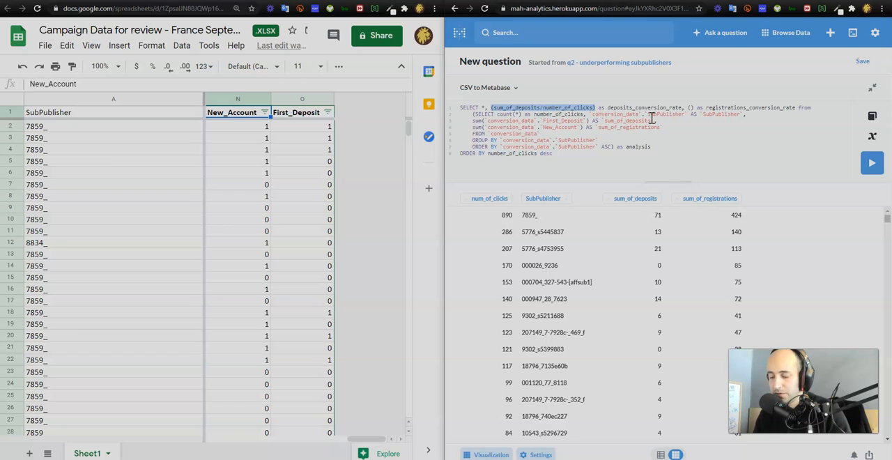
key("Right")
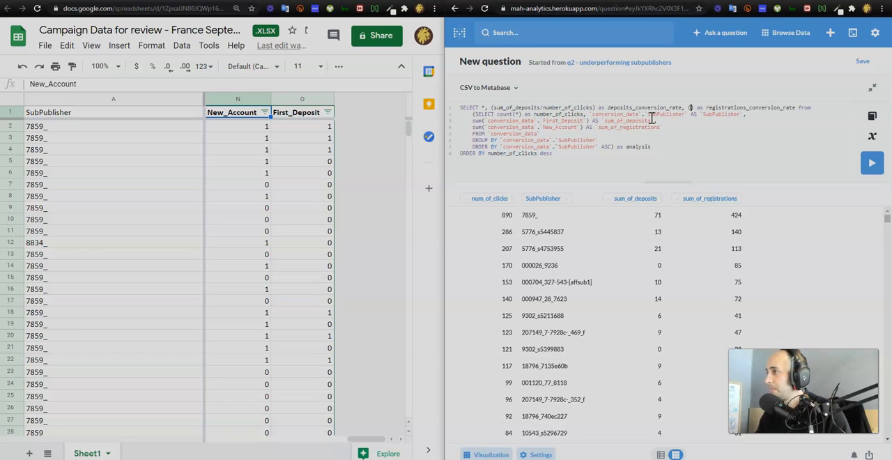
type("(sum_of_deposits/number_of_clicks)")
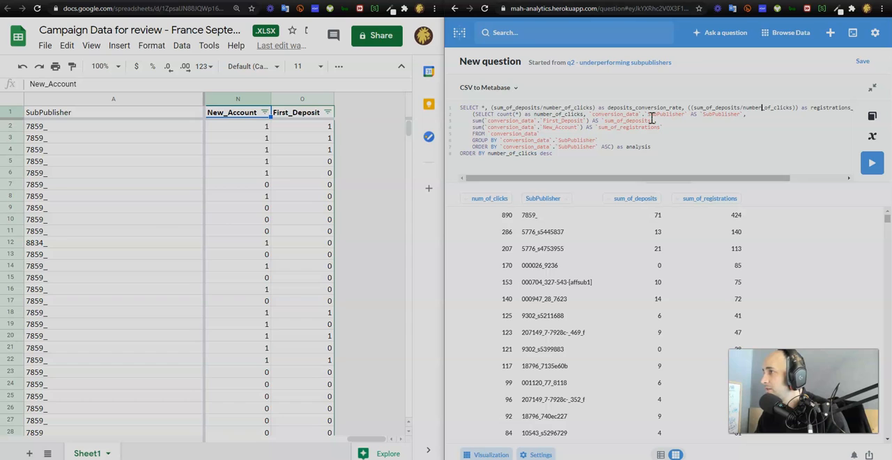
key("ctrl+z")
type("sum_of_deposits/number_of_clicks")
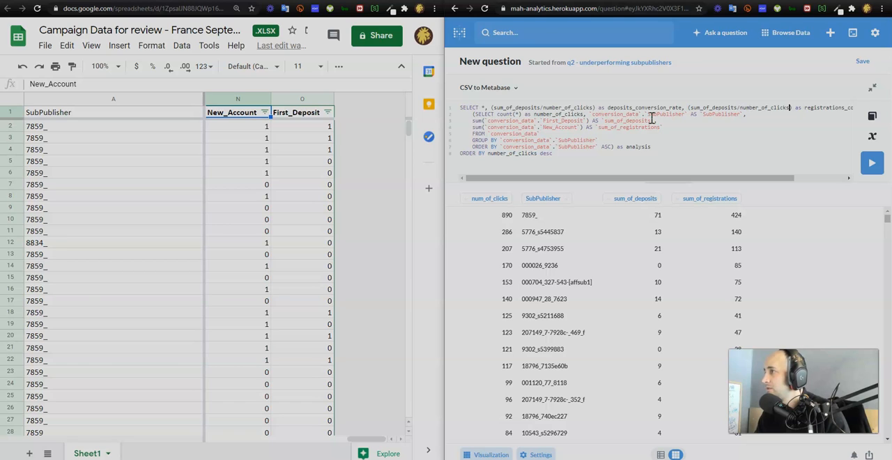
- Replace sum_of_deposits with sum_of_registrations in the registrations_conversion_rate formula and run the query
key("BackSpace")
key("BackSpace")
key("BackSpace")
key("BackSpace")
key("BackSpace")
key("BackSpace")
key("BackSpace")
key("BackSpace")
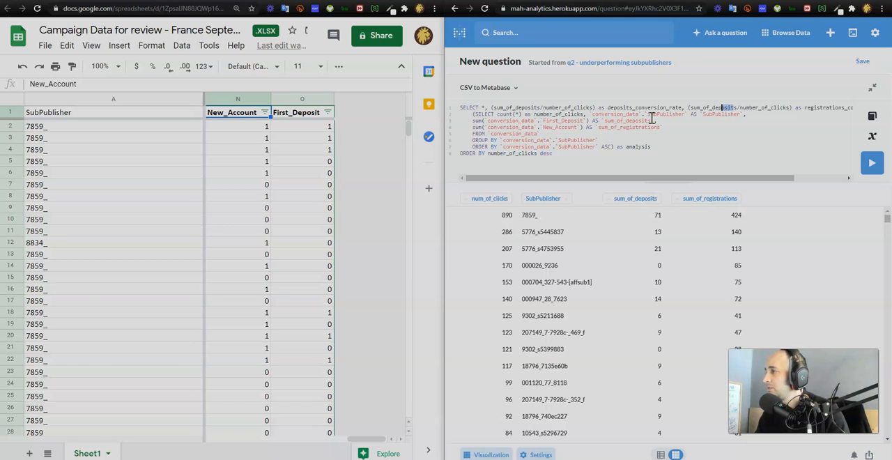
type("re")
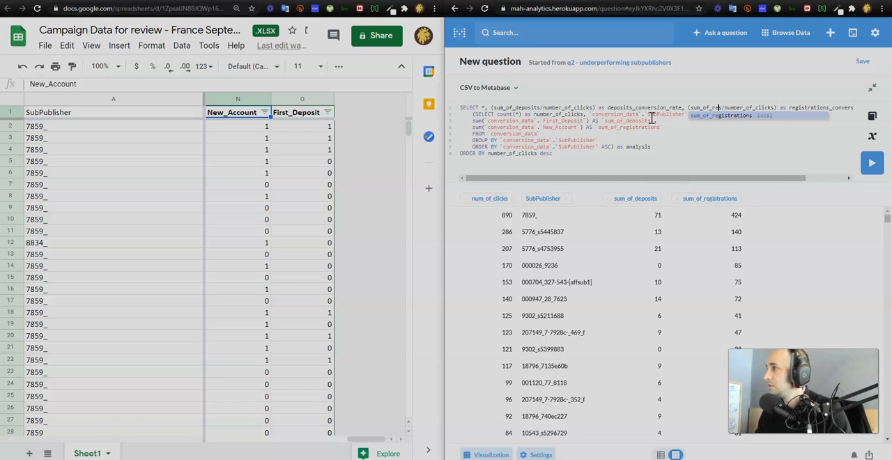
key("Return")
key("Delete")
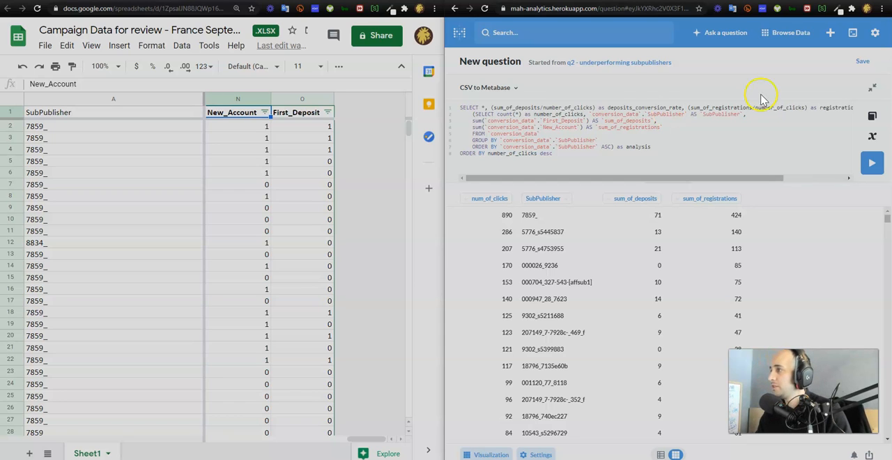
left_click(872, 167)
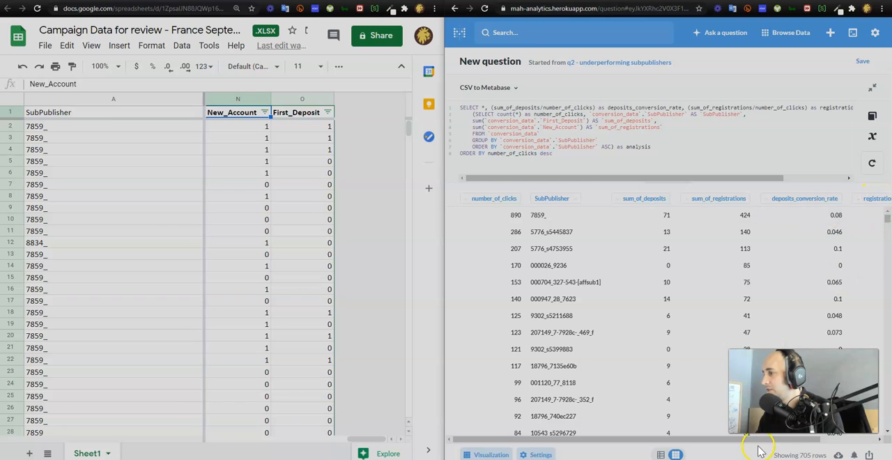
- Examine the deposits_conversion_rate and registrations_conversion_rate columns in the query results
left_click_drag(758, 439, 718, 455)
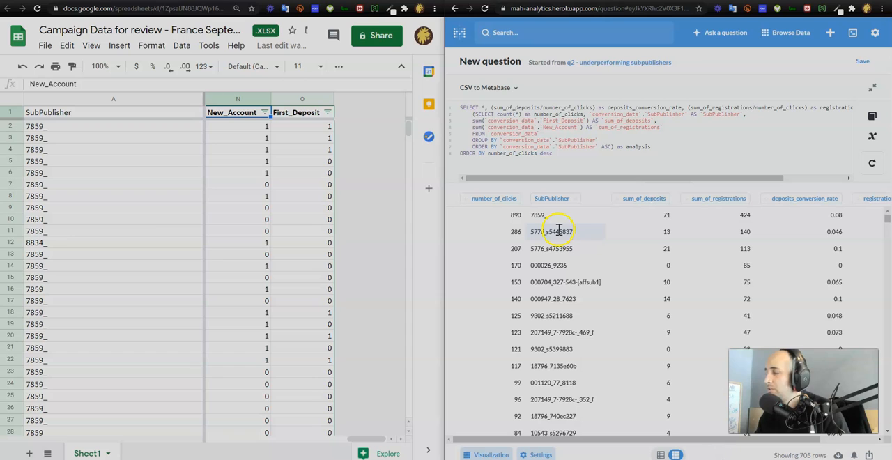
left_click(570, 159)
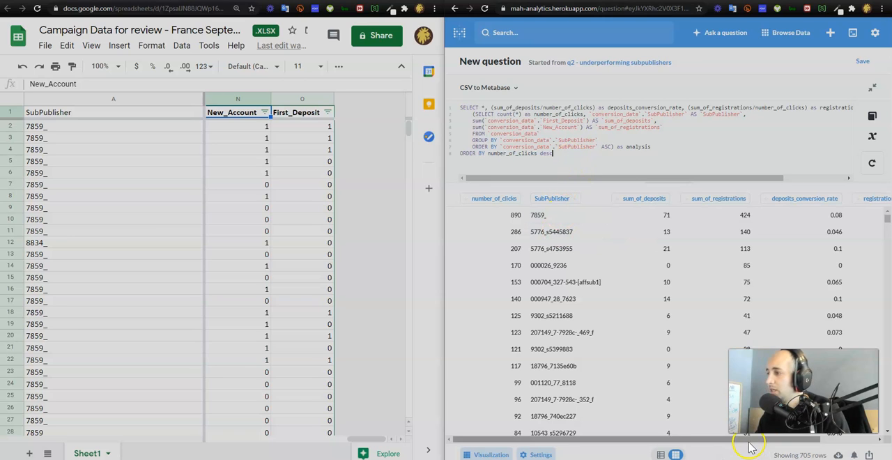
left_click(868, 438)
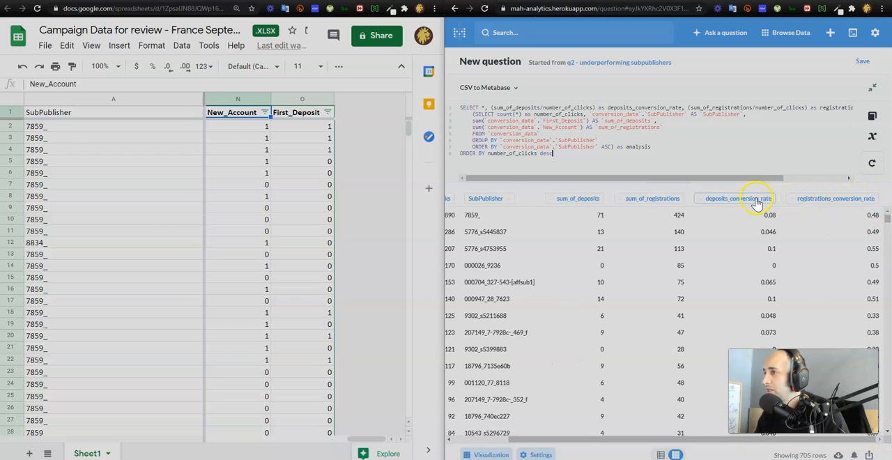
left_click(709, 204)
left_click(706, 202)
left_click(706, 202)
left_click(705, 202)
left_click(705, 202)
- Change the outer ORDER BY to sort by deposits_conversion_rate descending and rerun the query
left_click(606, 153)
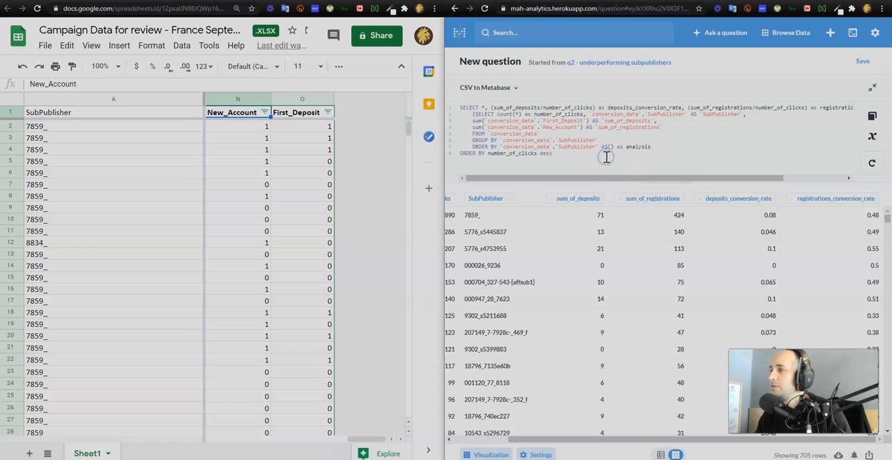
key("Return")
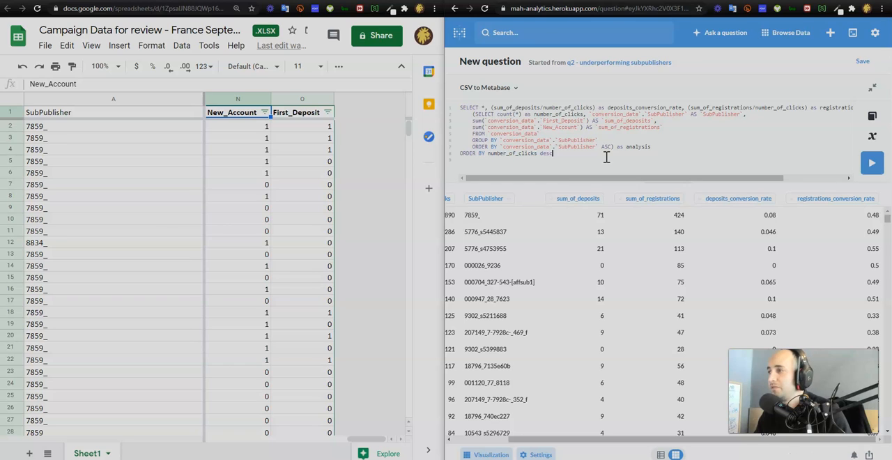
left_click(580, 169)
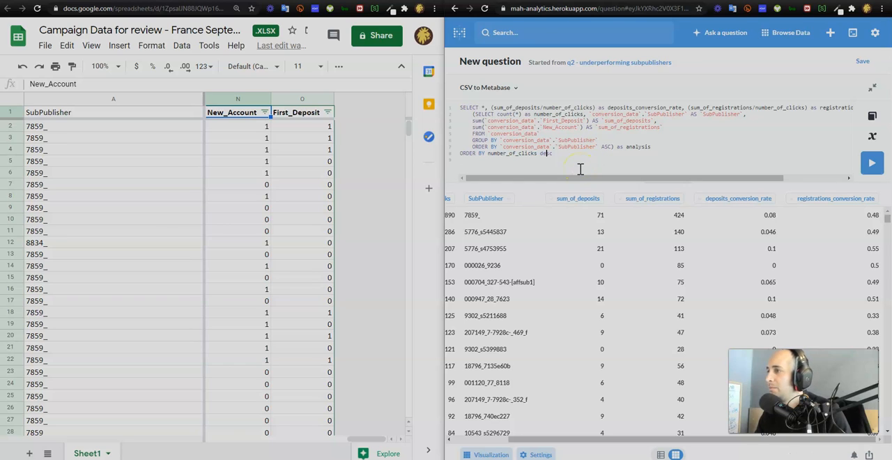
key("shift+Left")
key("shift+Left")
key("shift+Left")
key("shift+Left")
key("shift+Left")
key("shift+Left")
key("shift+Left")
key("shift+Left")
key("shift+Left")
key("shift+Left")
key("shift+Left")
key("shift+Left")
key("shift+Left")
key("shift+Left")
key("shift+Left")
key("shift+Left")
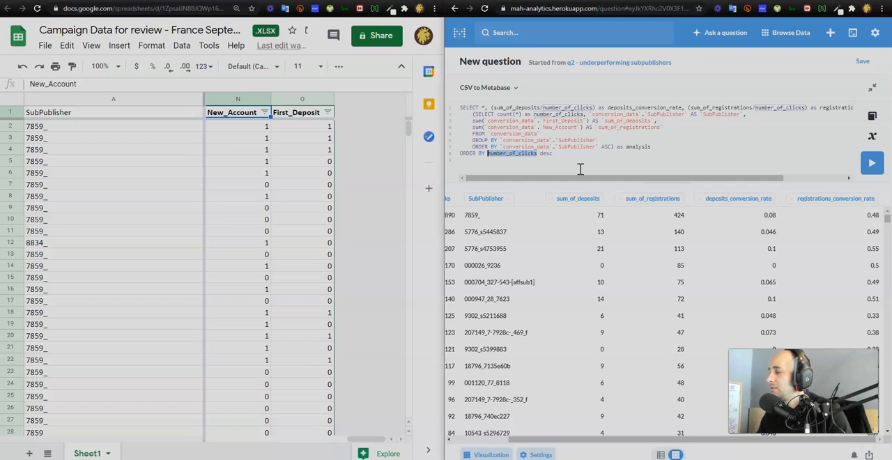
type("deposits_conversion_rate")
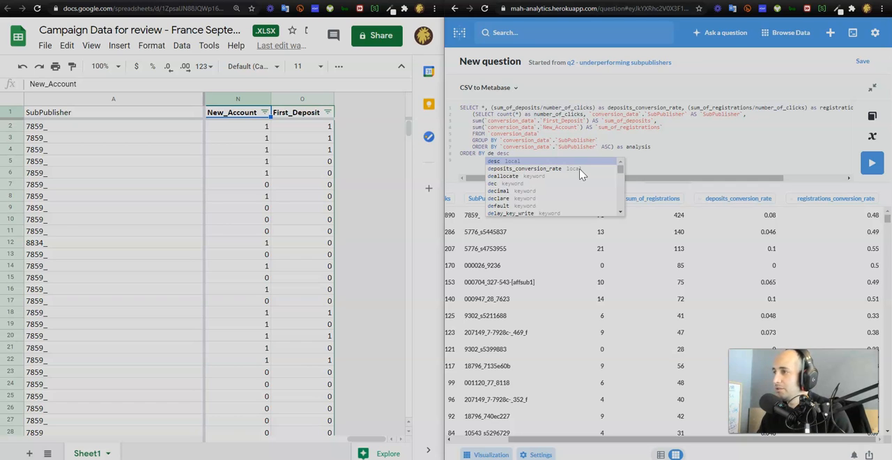
left_click(873, 162)
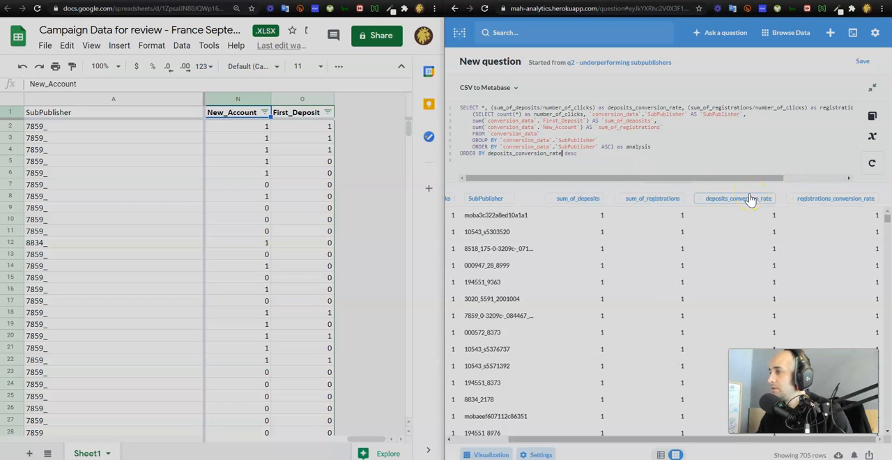
- Compare clicks, deposits and deposit conversion rates across the subpublishers in the sorted results
left_click(723, 207)
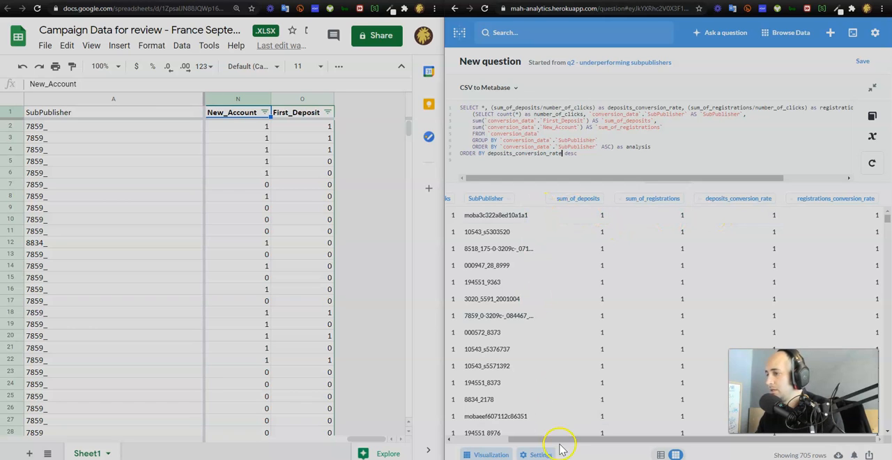
left_click_drag(559, 440, 501, 441)
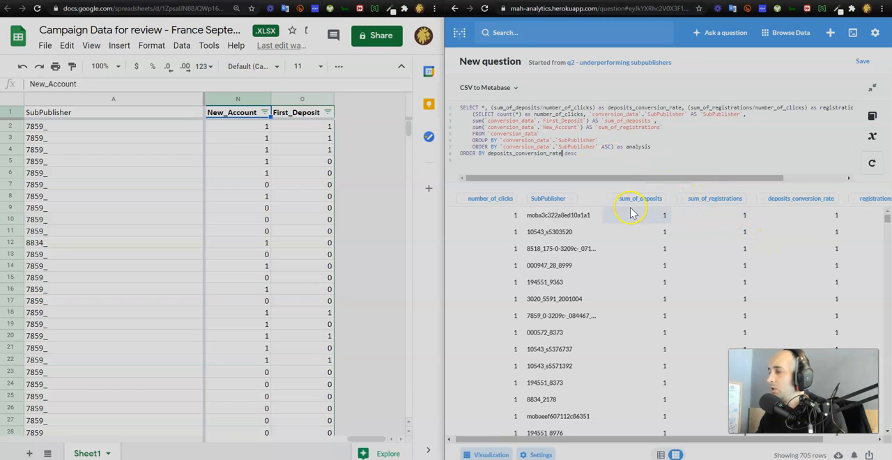
scroll(608, 221, "down", 1)
scroll(589, 223, "up", 1)
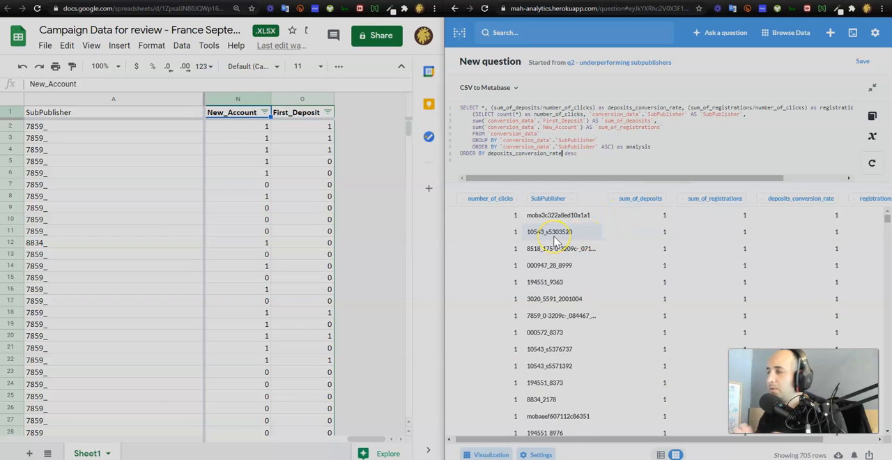
left_click(565, 236)
scroll(561, 232, "down", 10)
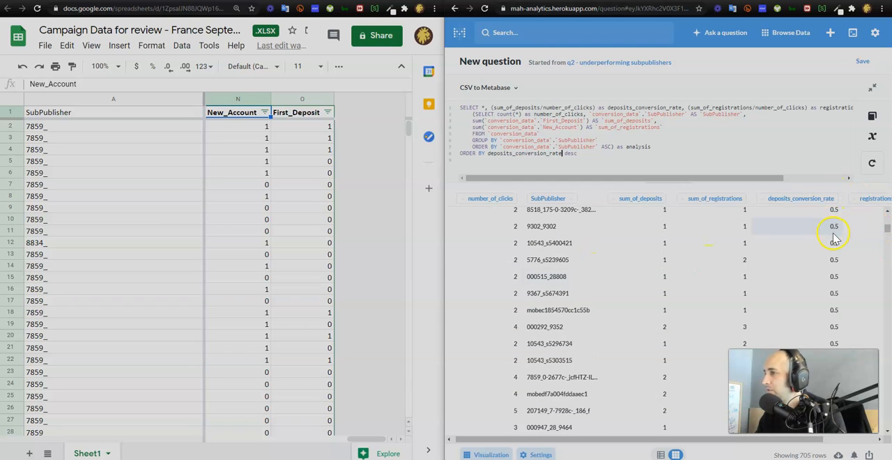
scroll(812, 235, "down", 10)
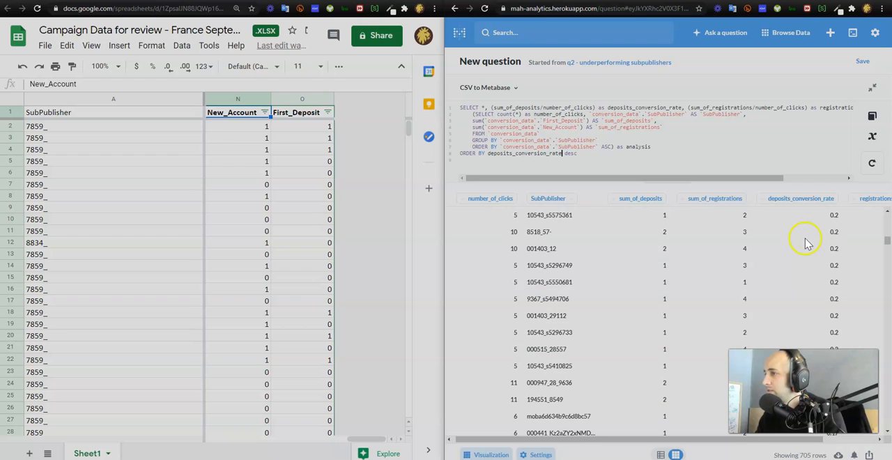
scroll(794, 240, "down", 10)
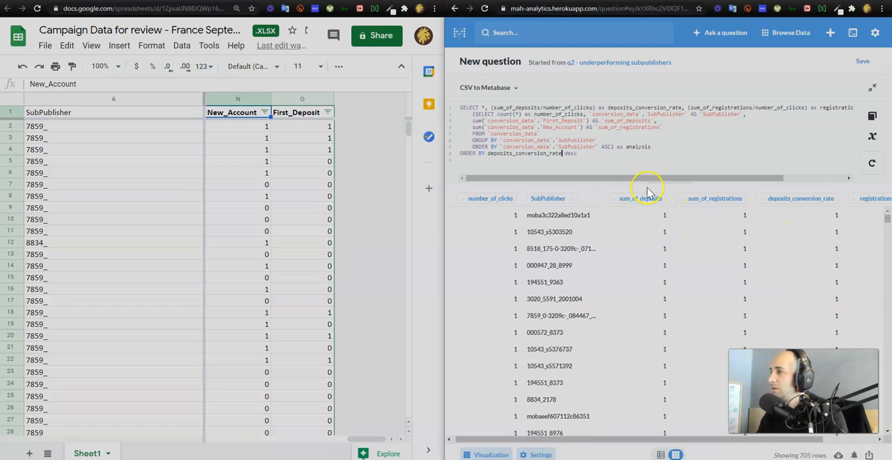
- Add the condition WHERE sum_of_deposits>10 above the outer ORDER BY and run the query
left_click(614, 161)
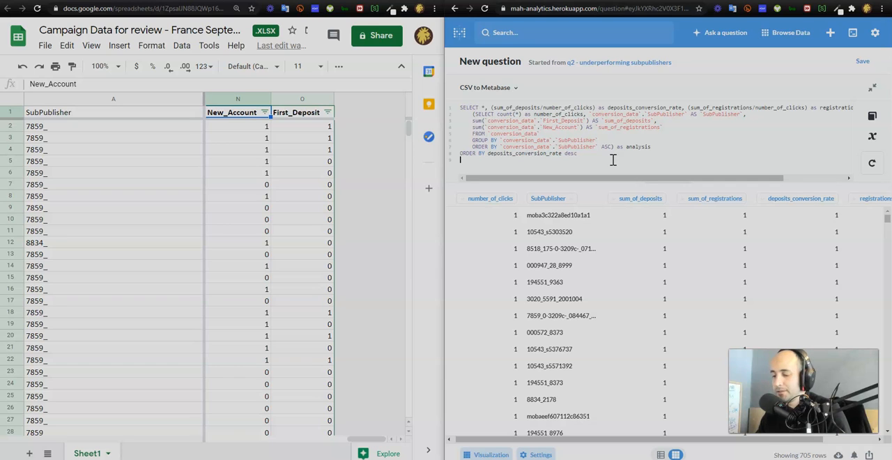
key("Return")
type("WHERE ")
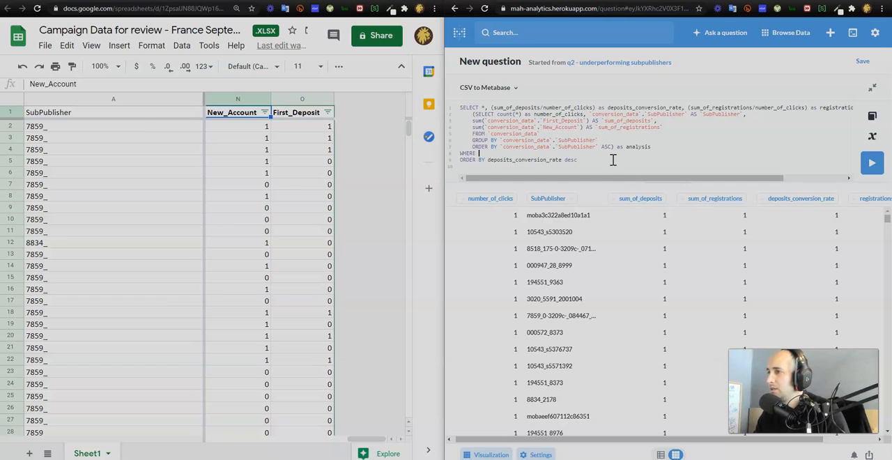
type("su")
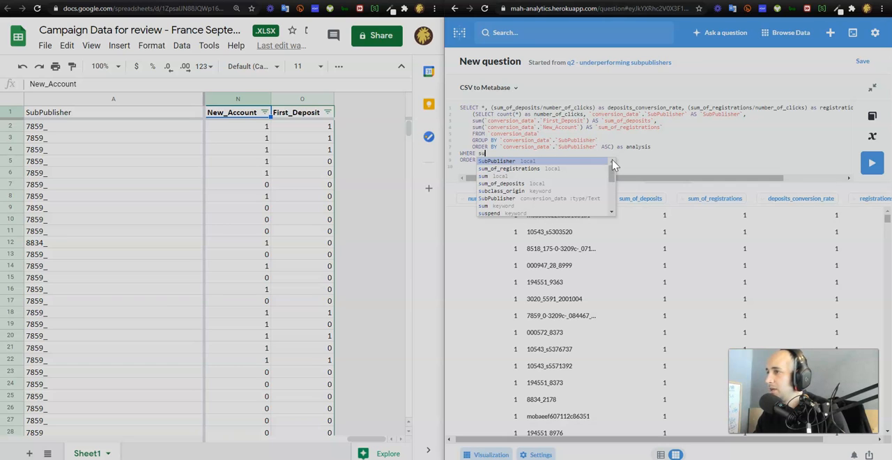
key("Down")
key("Down")
key("Down")
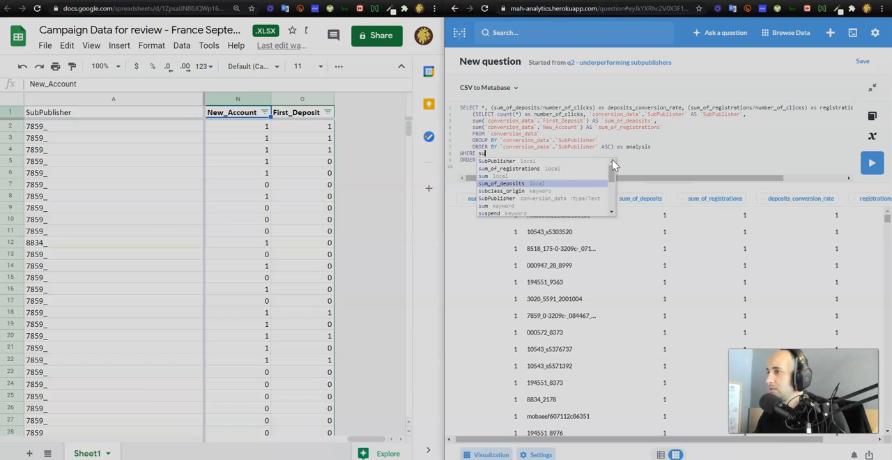
key("Return")
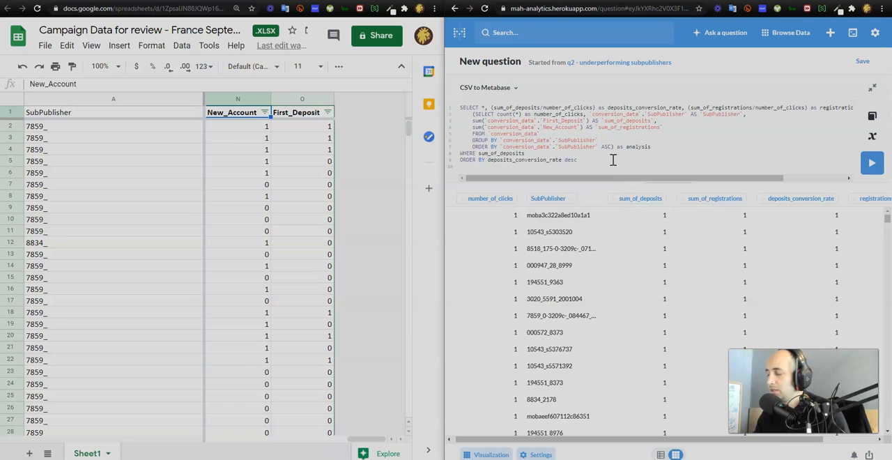
type(">10")
left_click(880, 162)
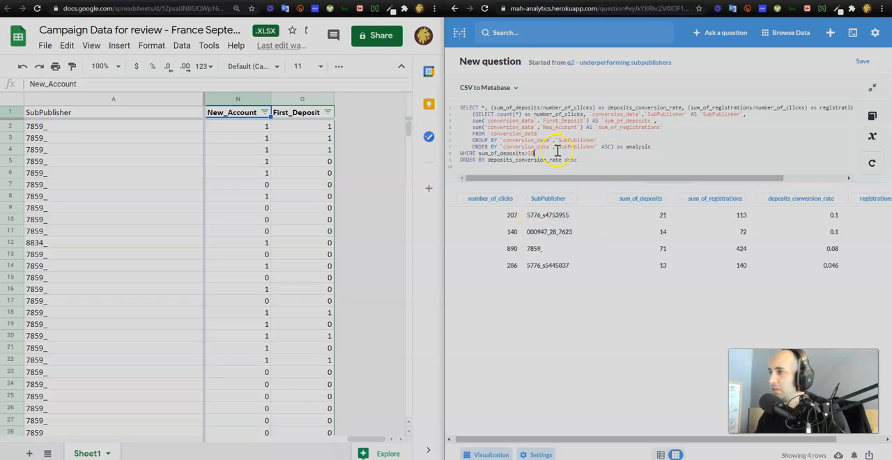
- Lower the sum_of_deposits threshold in the WHERE clause to >5 and then to >3, running the query for each value
key("BackSpace")
key("BackSpace")
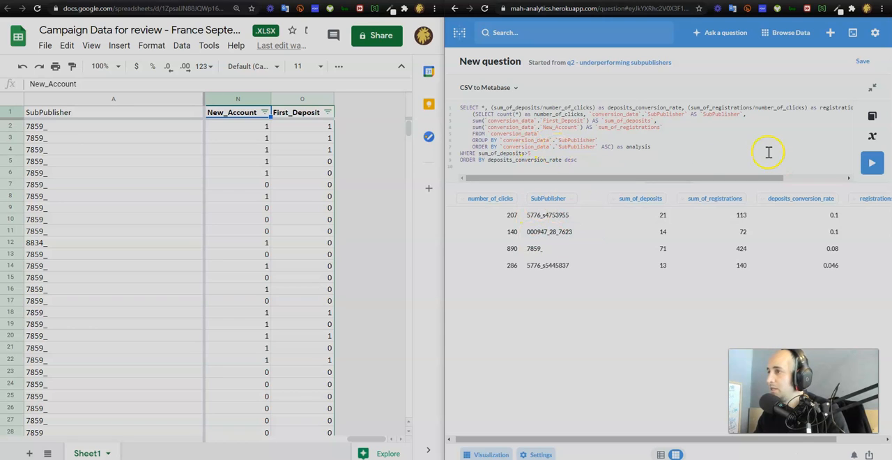
left_click(871, 165)
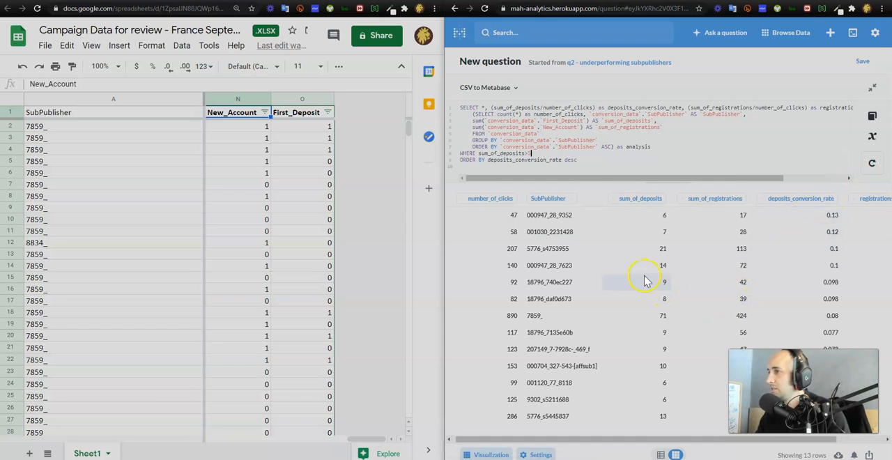
key("BackSpace")
type("3")
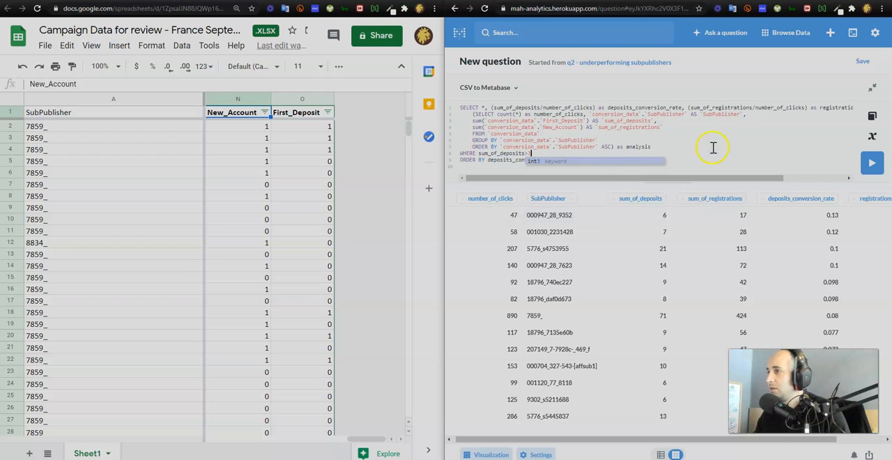
left_click(880, 164)
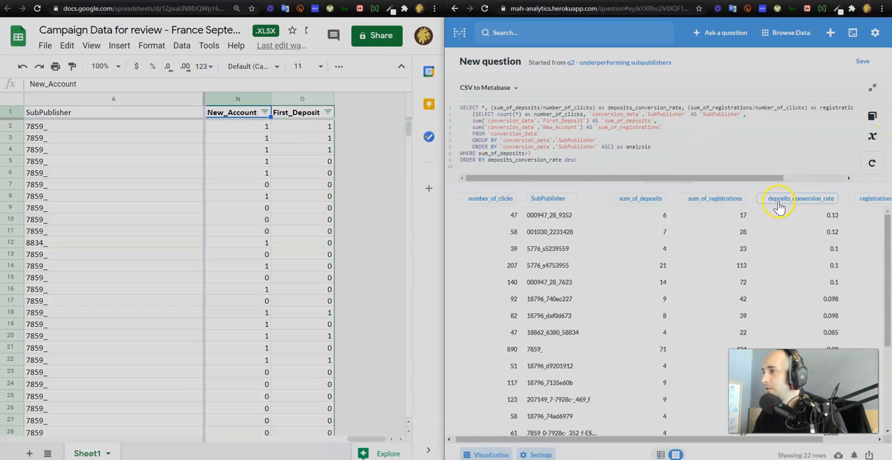
- Reorder the results table so deposits_conversion_rate and registrations_conversion_rate directly follow the SubPublisher column
scroll(736, 265, "down", 3)
scroll(725, 264, "up", 3)
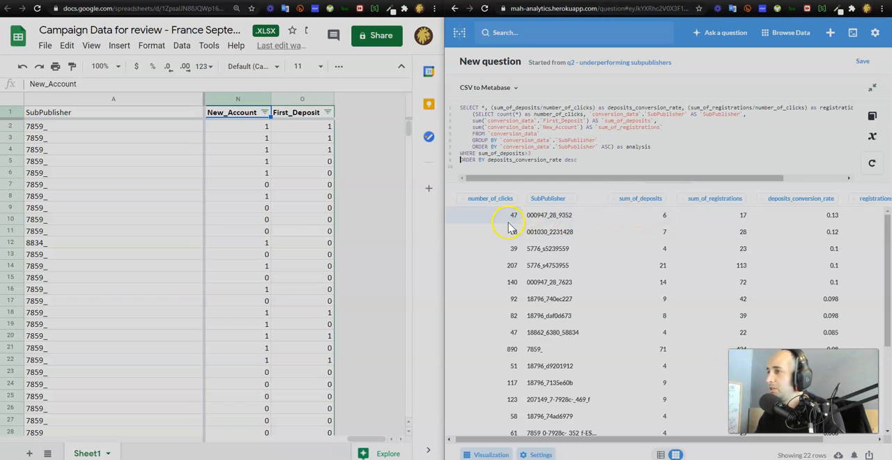
left_click_drag(511, 215, 696, 220)
left_click(695, 219)
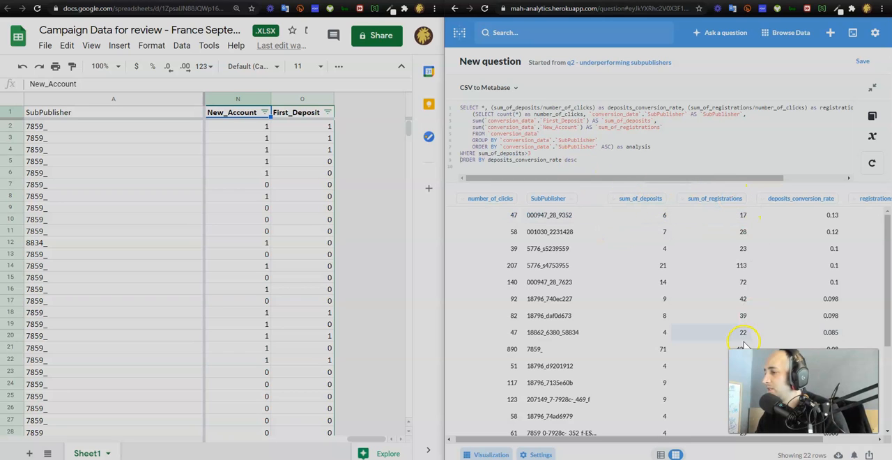
left_click_drag(782, 439, 841, 440)
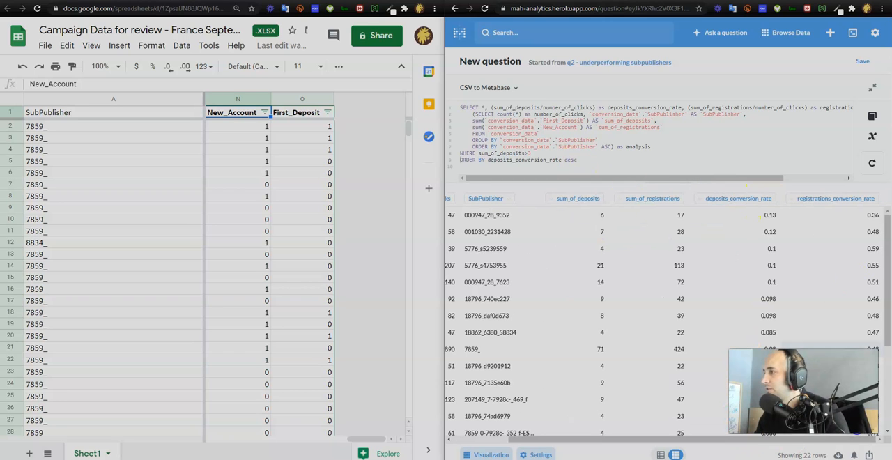
left_click_drag(843, 203, 569, 205)
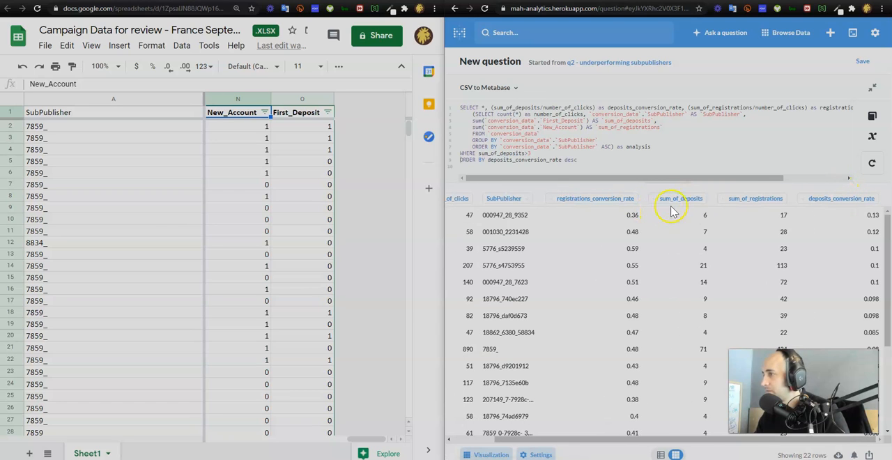
left_click_drag(815, 207, 590, 210)
left_click(627, 217)
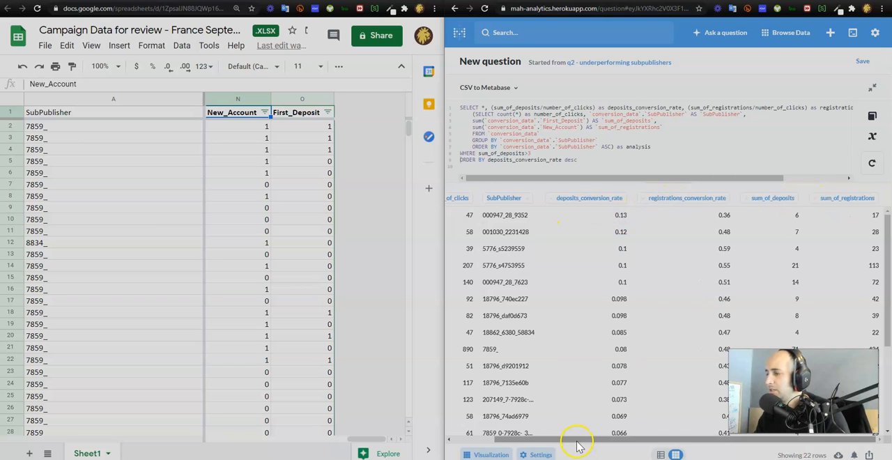
left_click_drag(572, 441, 497, 439)
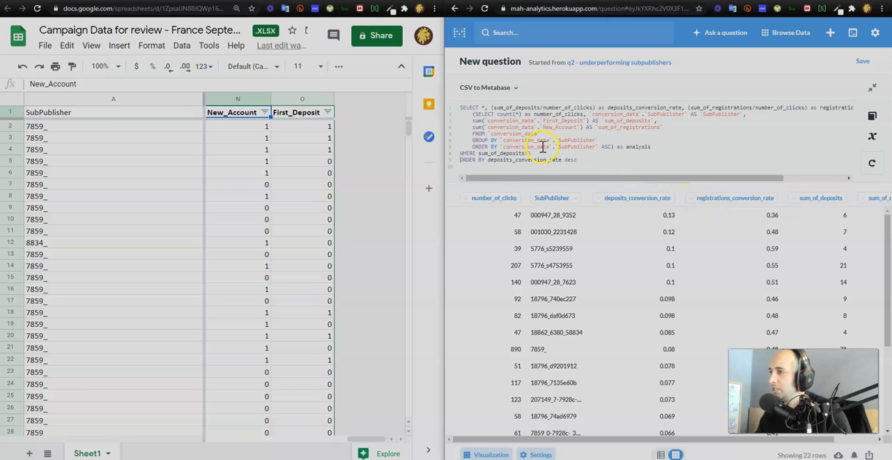
- Review the filtered subpublishers and their deposit conversion rates against the sum_of_deposits condition
left_click(538, 239)
scroll(539, 239, "down", 4)
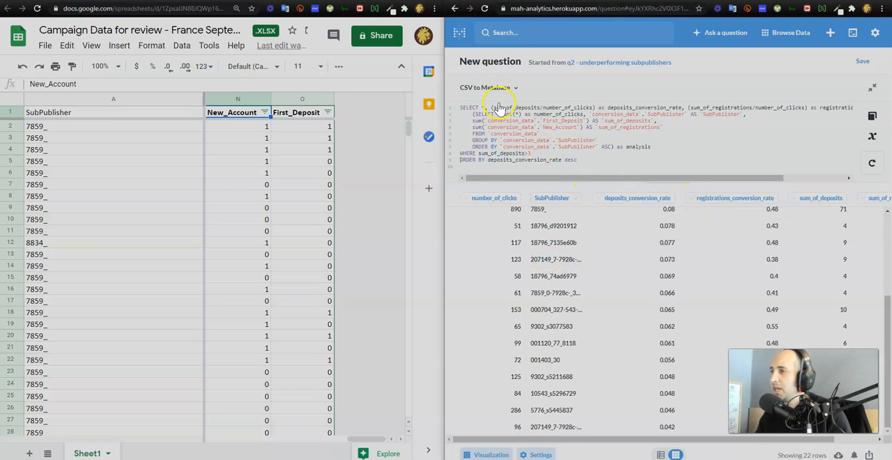
left_click_drag(526, 155, 485, 153)
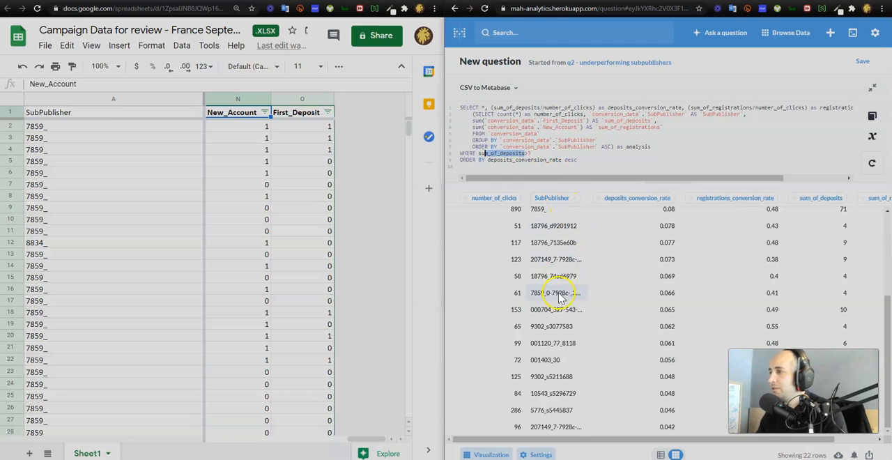
scroll(558, 295, "up", 4)
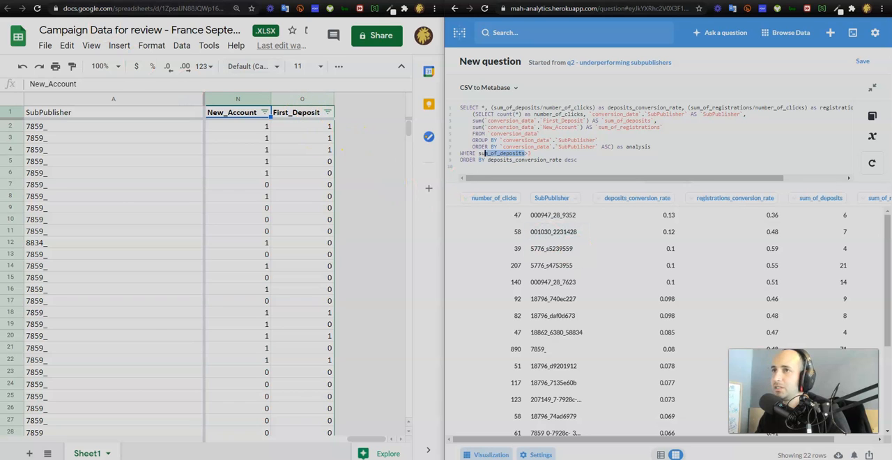
- Switch to the homework document in Google Docs and compare question c on user behavior and campaign targeting with the query results
left_click(223, 1)
double_click(201, 358)
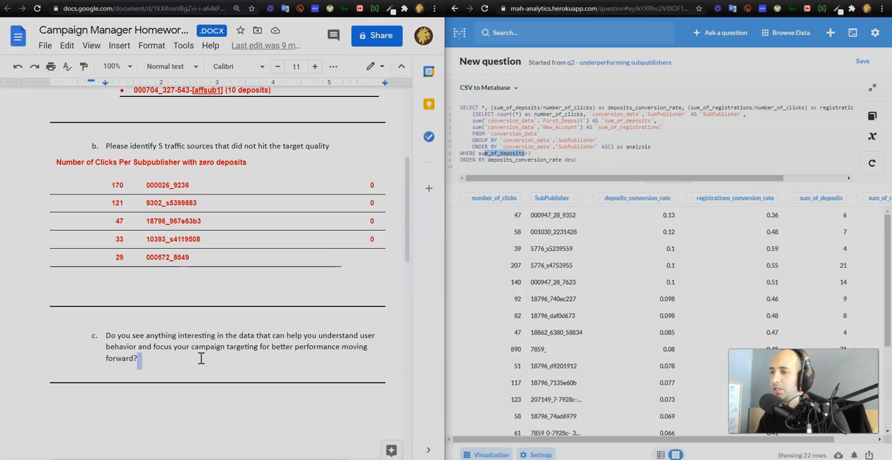
left_click(200, 358)
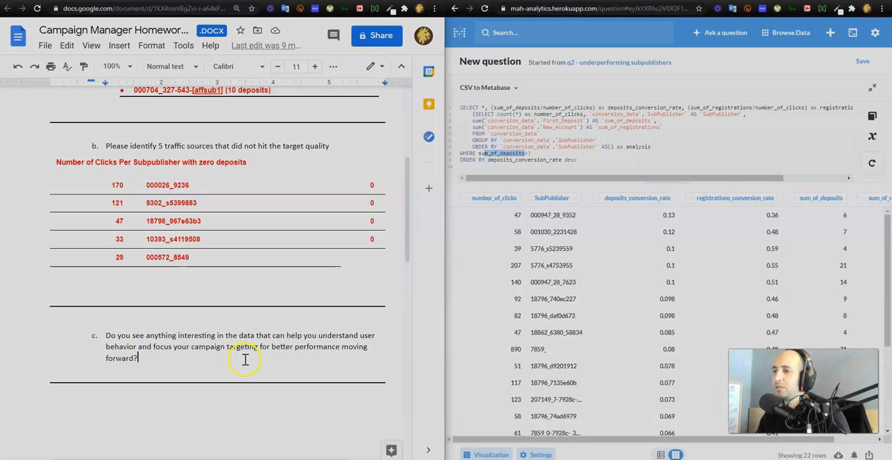
left_click(589, 160)
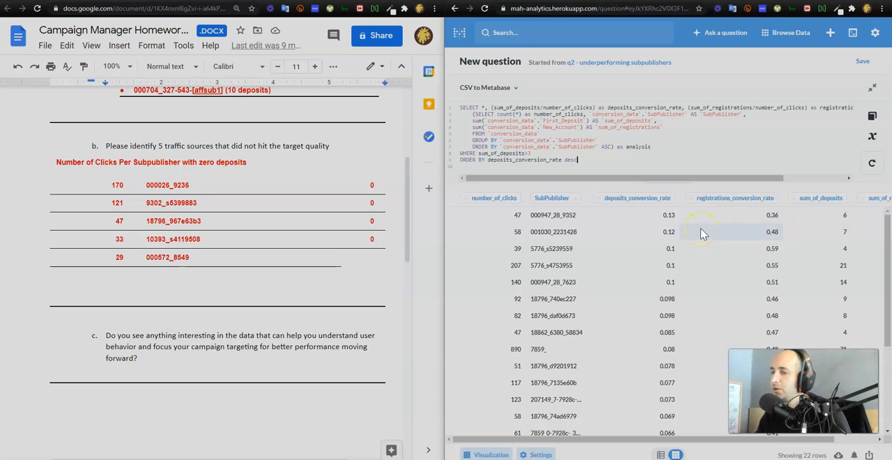
left_click(143, 362)
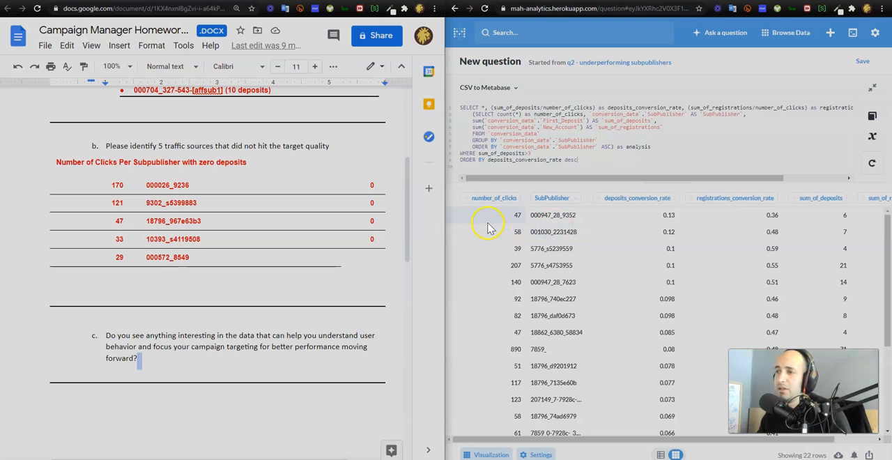
left_click(242, 364)
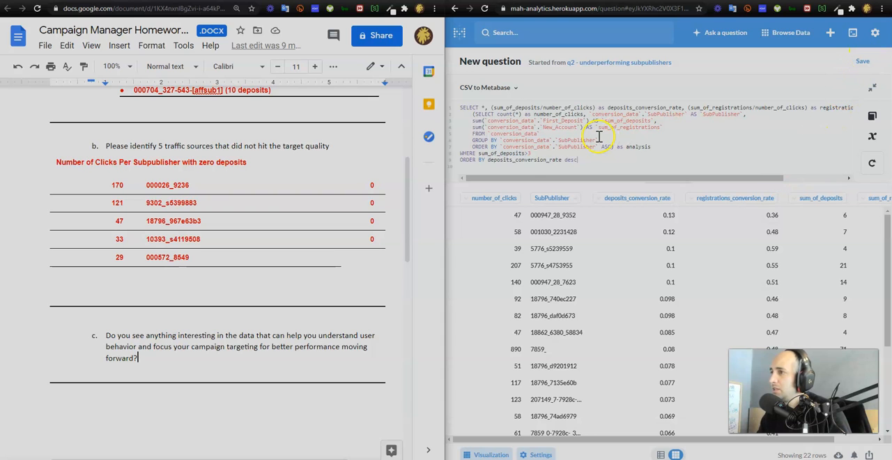
- Save the query as a new question named "q3 - Highest Converting SubPublishers with at least 3 Deposits" in the StartApp collection
left_click(863, 63)
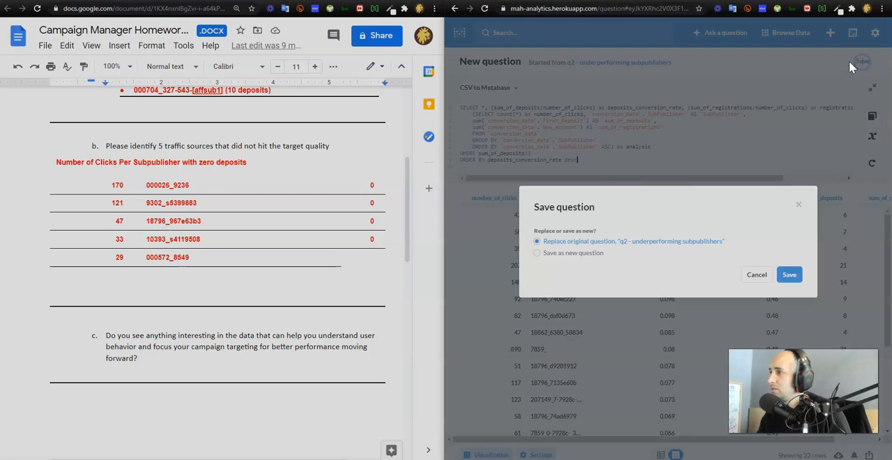
left_click(586, 252)
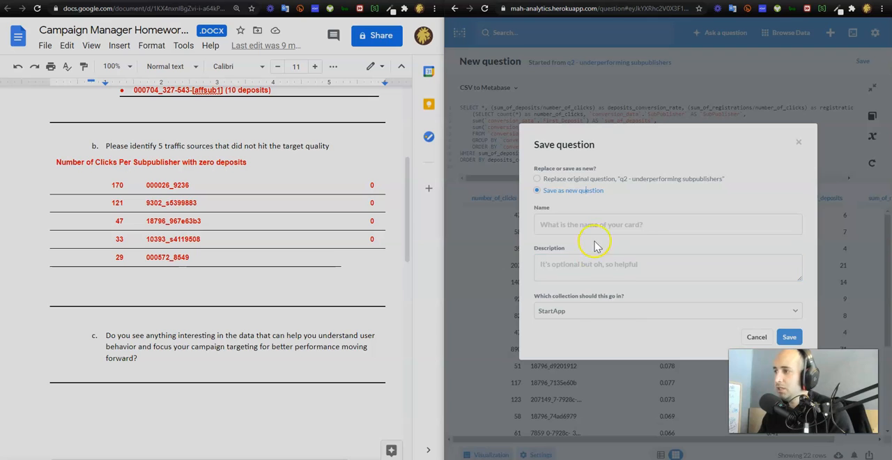
left_click(595, 226)
type("Higest")
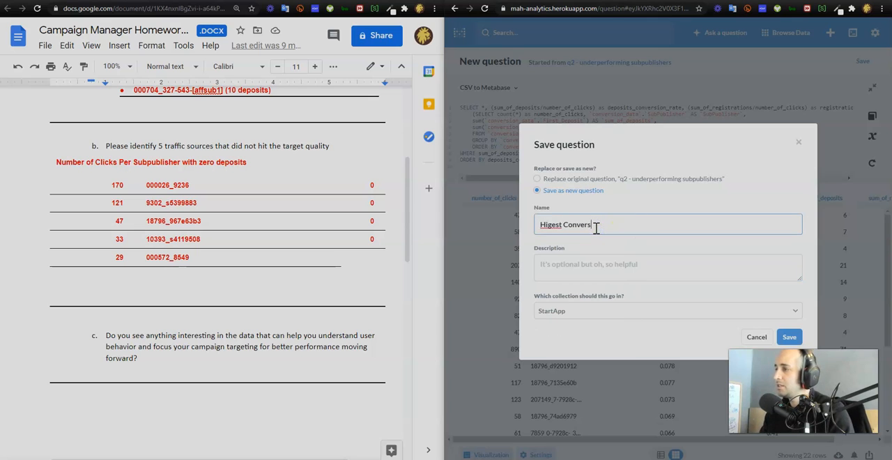
type(" Converting Suv")
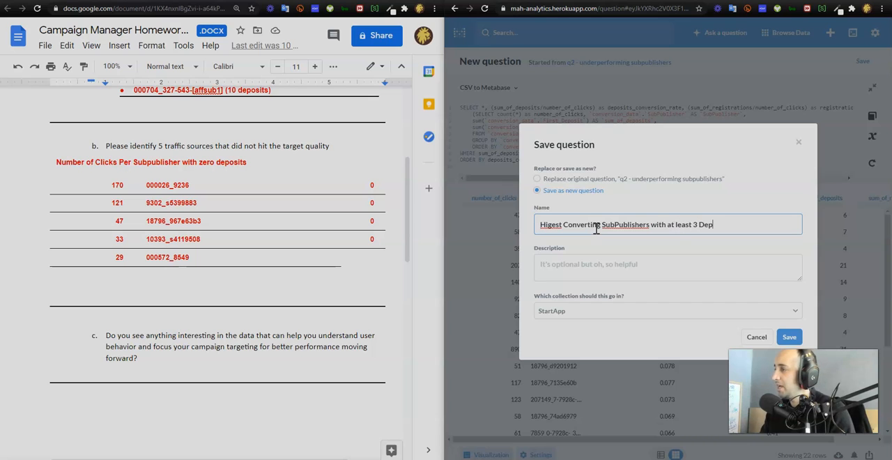
left_click(624, 280)
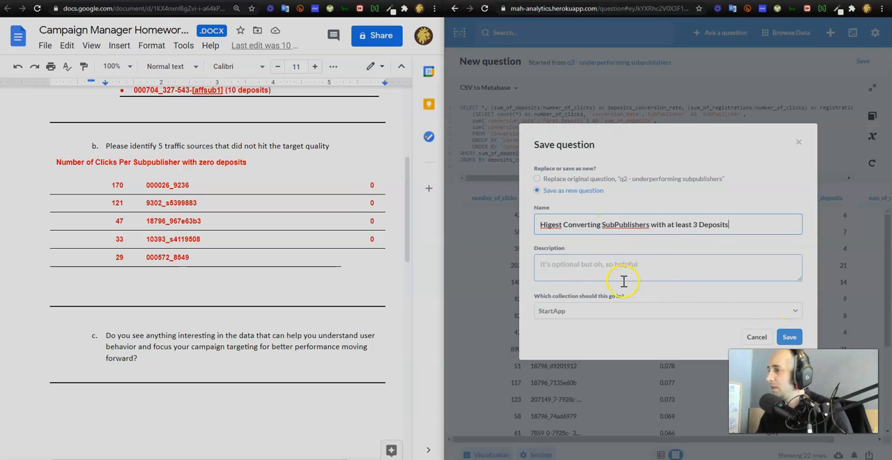
type("h")
key("Home")
type("q3")
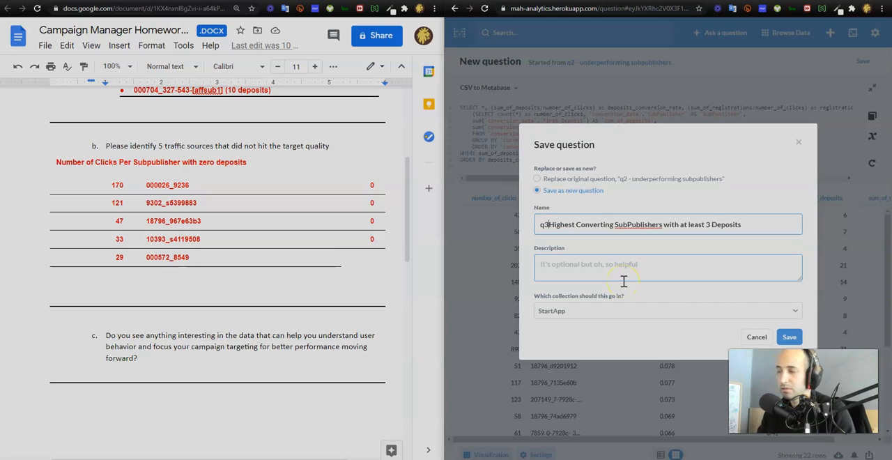
type(" -")
key("BackSpace")
key("BackSpace")
type("-")
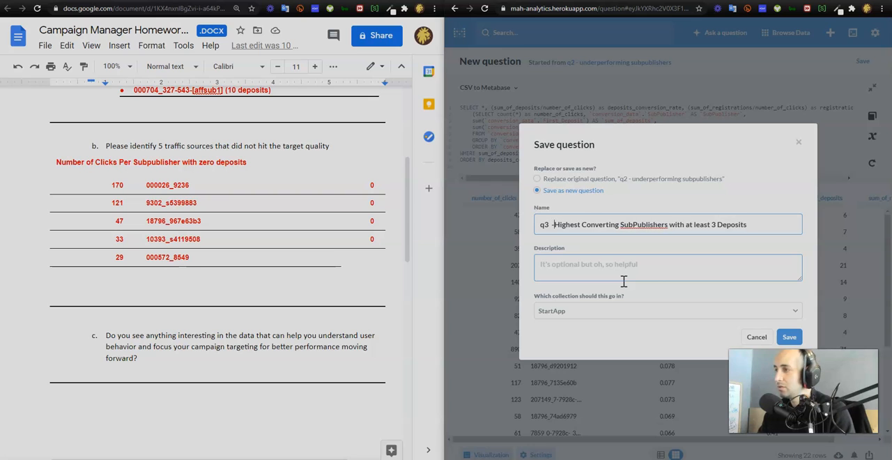
left_click(790, 337)
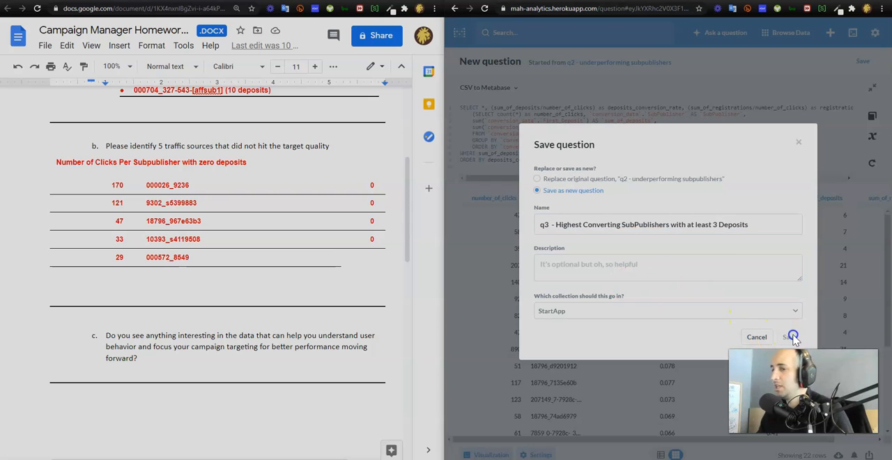
- Add the saved question to the dashboard in the StartApp collection and enlarge its card to full width below the q2 table
left_click(592, 255)
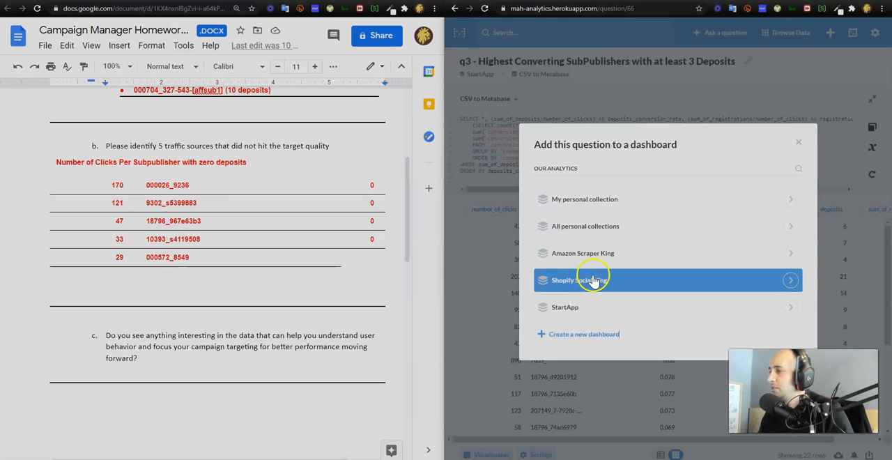
left_click(603, 307)
left_click(580, 259)
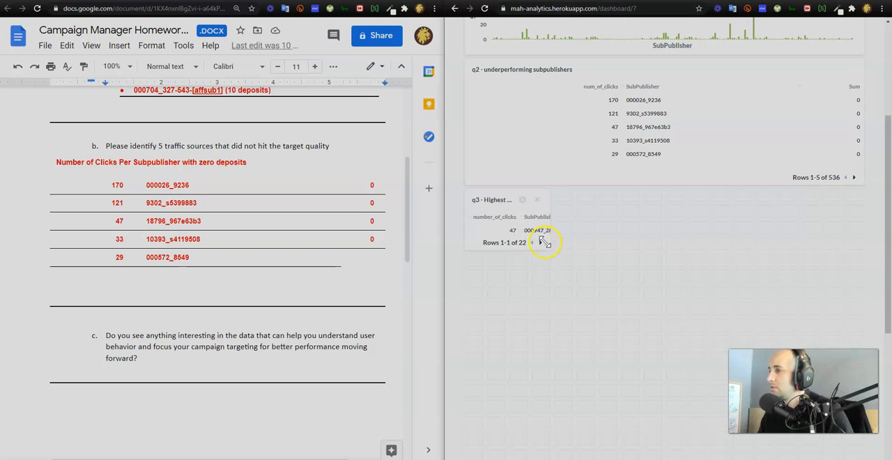
left_click_drag(549, 248, 874, 437)
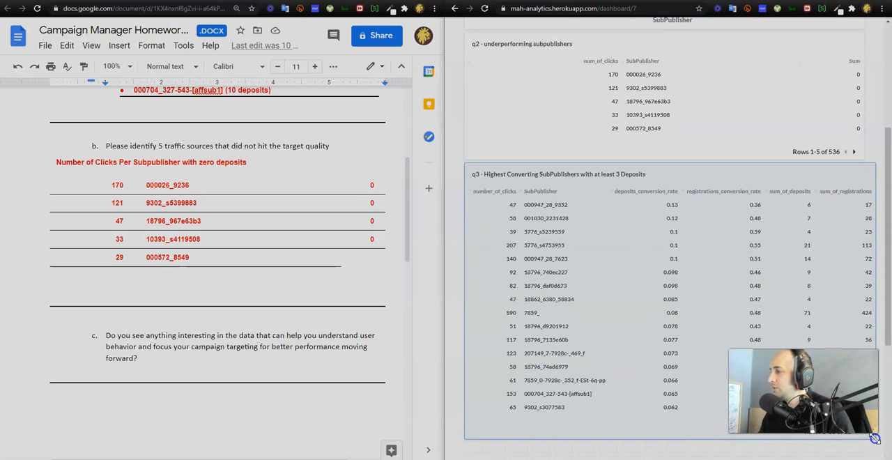
- Save the changes to the StartApp Assignment dashboard and expand its browser window to full screen width
scroll(836, 300, "up", 5)
left_click(853, 59)
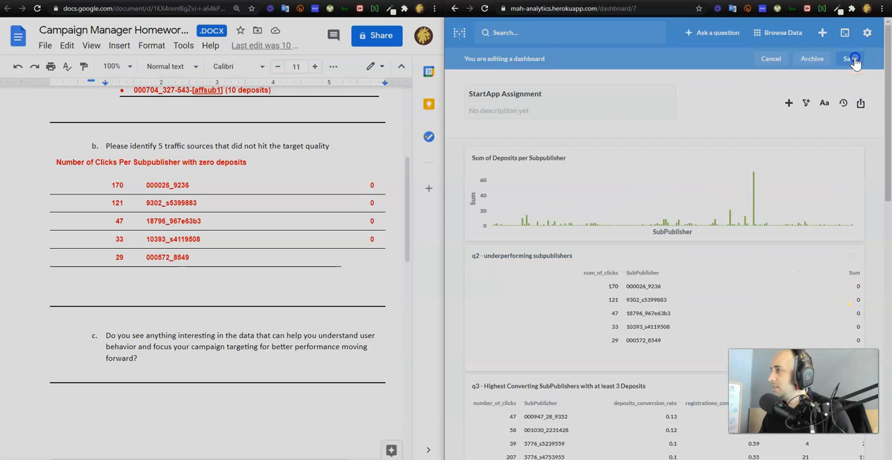
left_click(861, 0)
- Sort the q3 table by registrations_conversion_rate in descending order and check the subpublisher in the first row
scroll(241, 159, "down", 7)
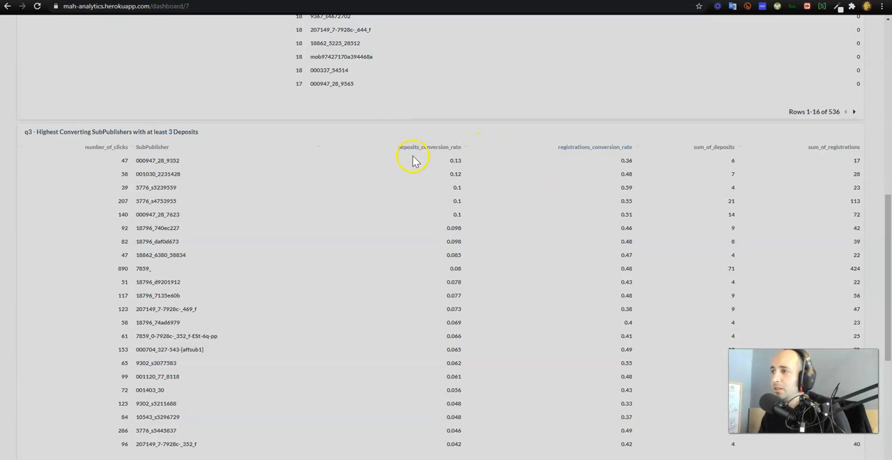
left_click(601, 148)
left_click(601, 148)
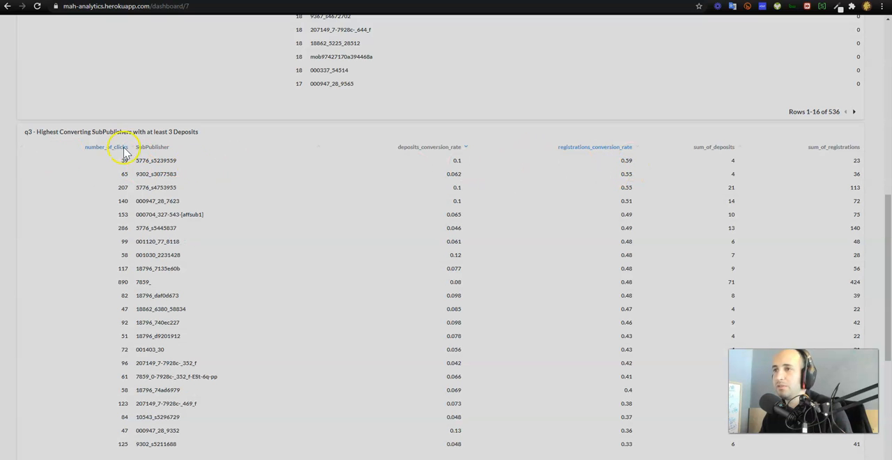
left_click_drag(135, 160, 372, 159)
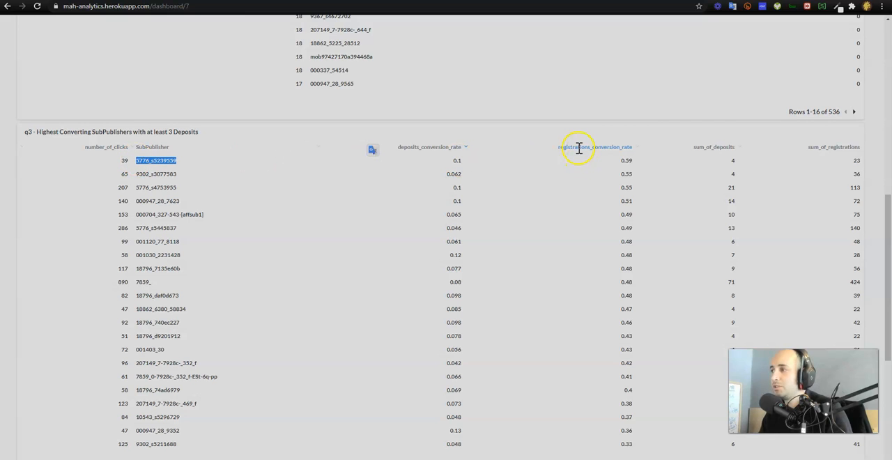
left_click(584, 170)
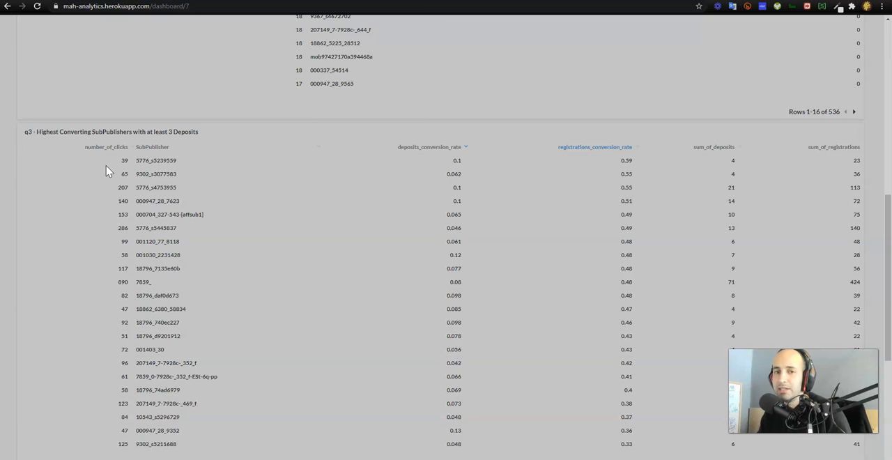
- Switch to the homework document in Google Docs, read questions c and d and the remaining questions, and return to the Metabase dashboard
key("alt+Tab")
scroll(206, 200, "down", 3)
scroll(206, 200, "down", 2)
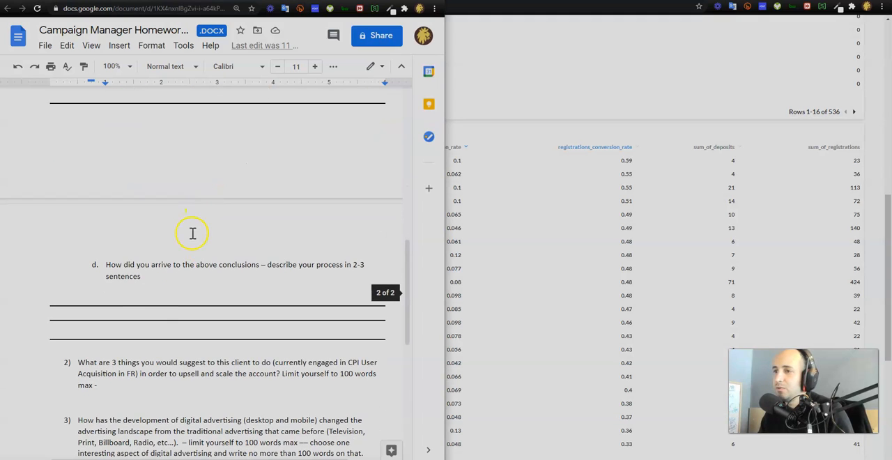
scroll(202, 269, "down", 4)
scroll(132, 338, "down", 3)
scroll(136, 338, "up", 7)
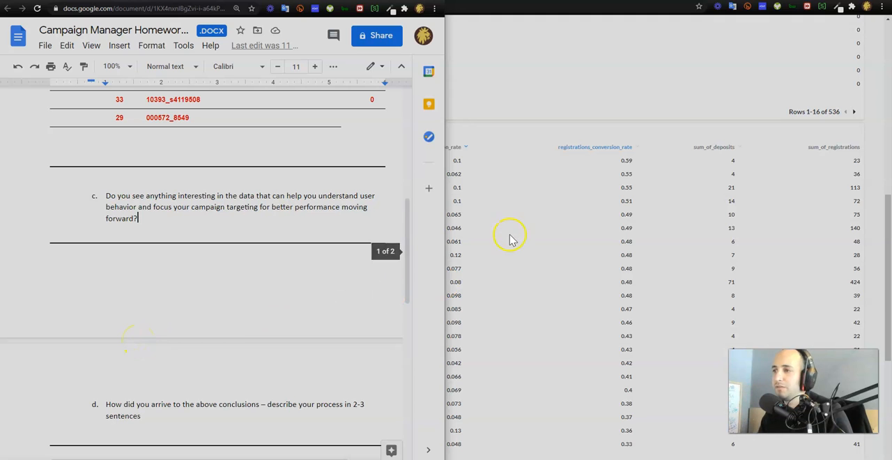
key("alt+Tab")
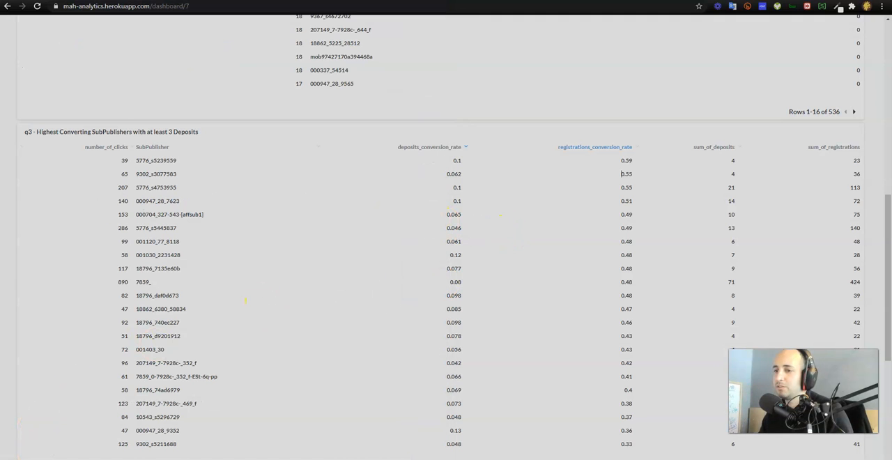